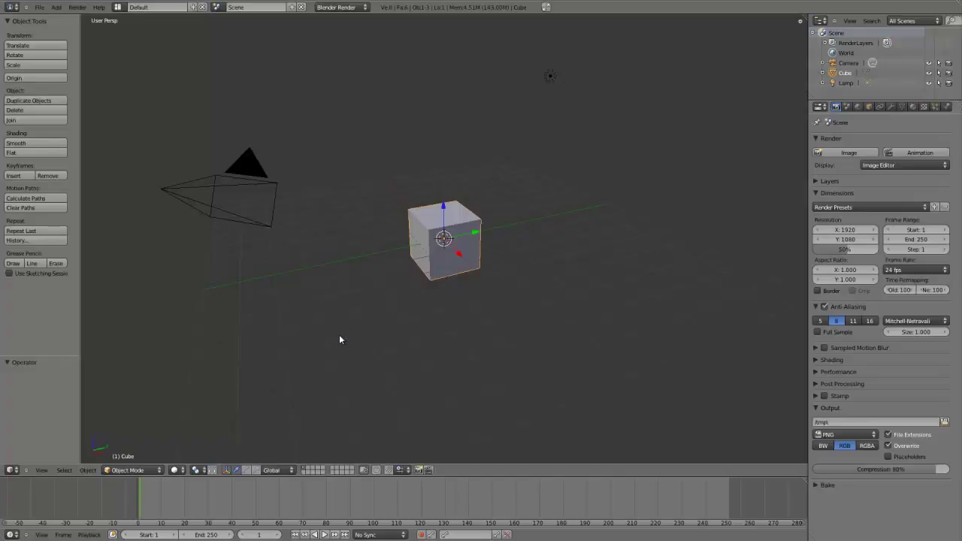
# Scale the default cube up uniformly to 1.346
pyautogui.moveTo(339, 334)
pyautogui.mouseDown(button='middle')
pyautogui.moveTo(283, 354)
pyautogui.moveTo(347, 371)
pyautogui.mouseUp(button='middle')
pyautogui.moveTo(457, 263)
pyautogui.mouseDown(button='middle')
pyautogui.moveTo(520, 270)
pyautogui.moveTo(485, 253)
pyautogui.moveTo(482, 324)
pyautogui.moveTo(467, 318)
pyautogui.moveTo(421, 339)
pyautogui.moveTo(428, 314)
pyautogui.mouseUp(button='middle')
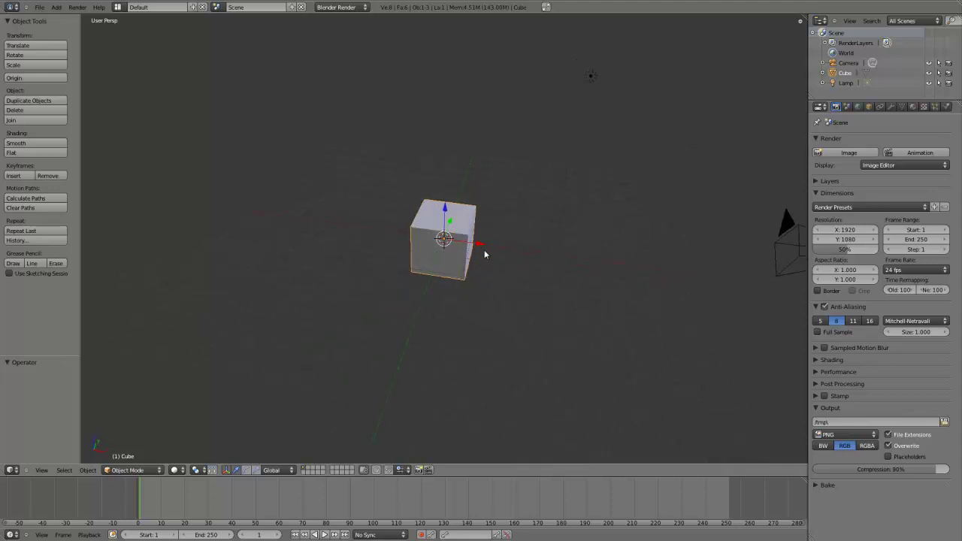
pyautogui.press('s')
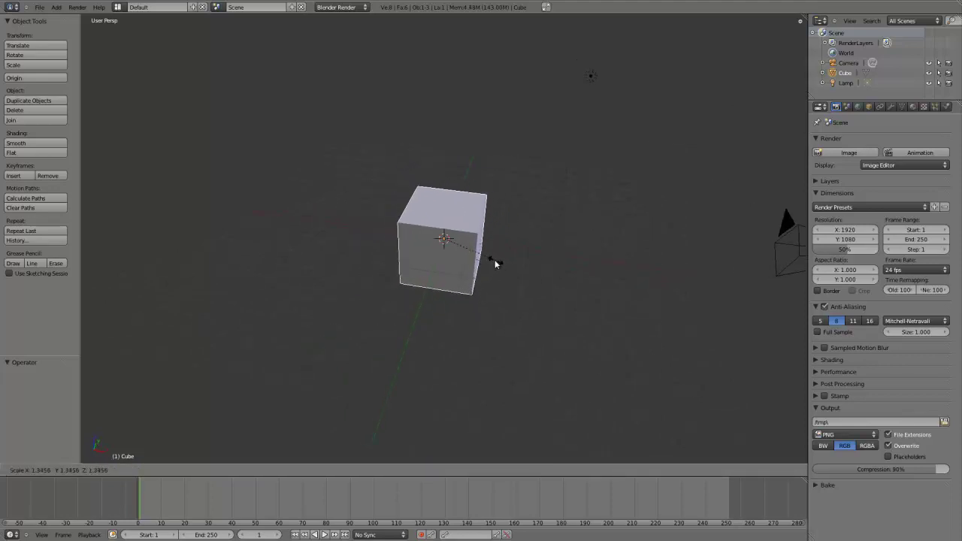
pyautogui.click(499, 276)
# Switch the viewport to an orthographic front view
pyautogui.press('KP_1')
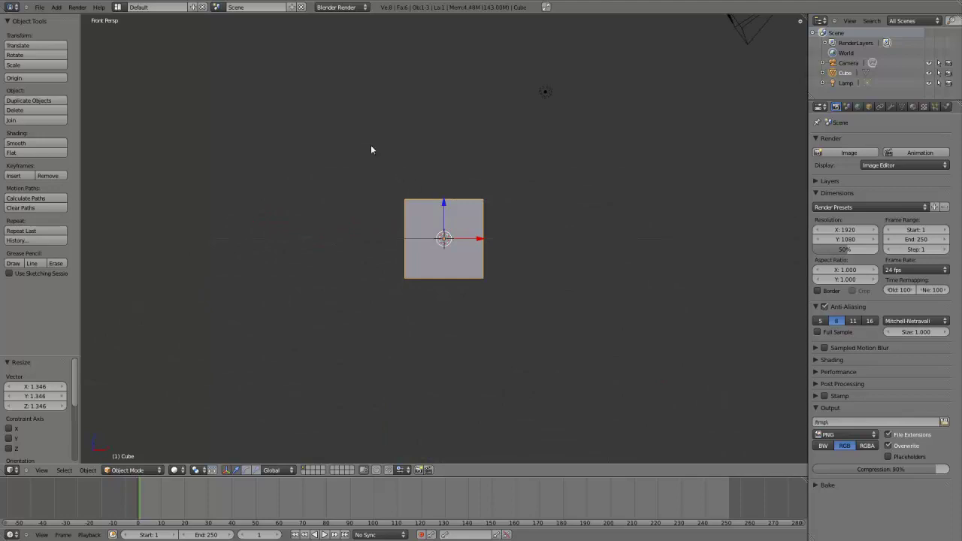
pyautogui.moveTo(372, 150)
pyautogui.mouseDown(button='middle')
pyautogui.moveTo(448, 166)
pyautogui.moveTo(506, 162)
pyautogui.moveTo(557, 206)
pyautogui.moveTo(403, 247)
pyautogui.moveTo(453, 292)
pyautogui.mouseUp(button='middle')
pyautogui.press('KP_1')
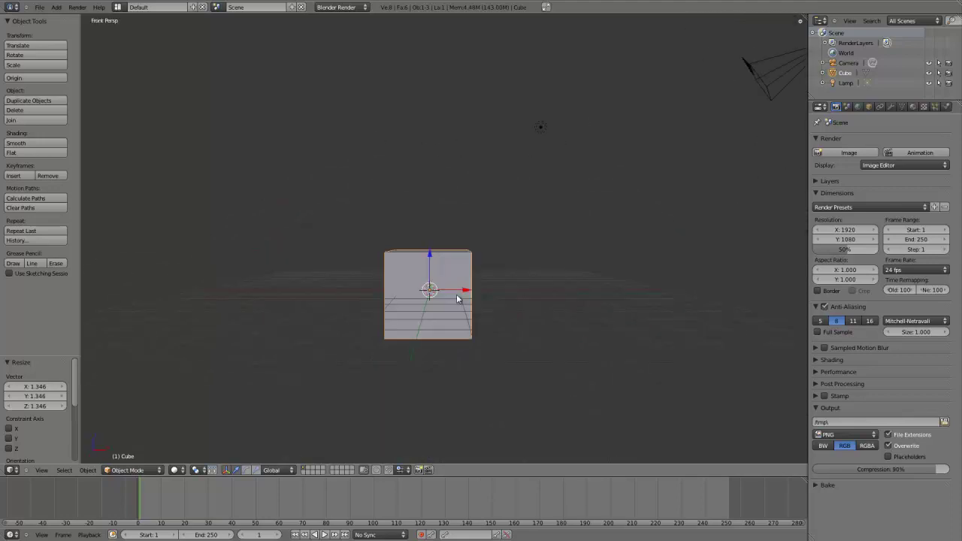
pyautogui.press('KP_5')
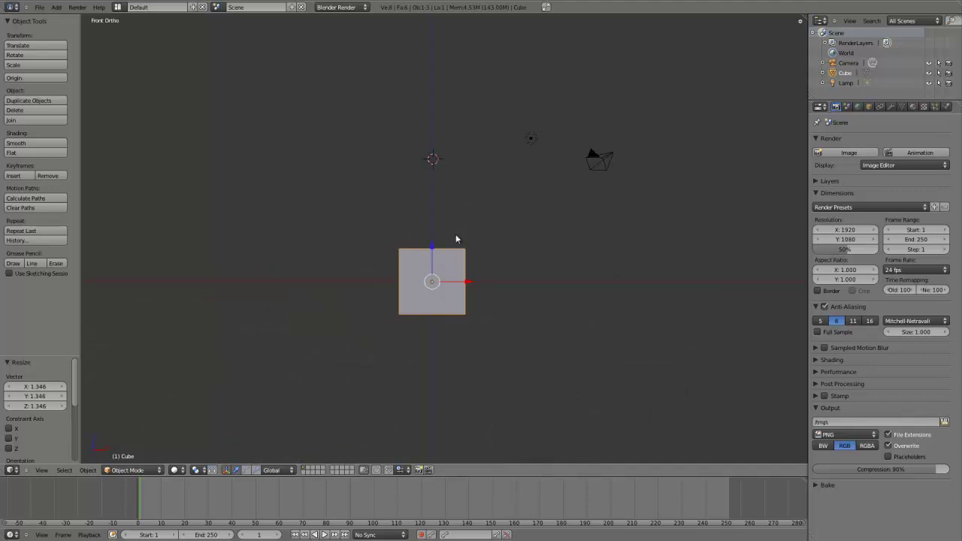
pyautogui.hotkey('shift', 'a')
# Add a plane at the 3D cursor above the cube and scale it wider
pyautogui.click(489, 198)
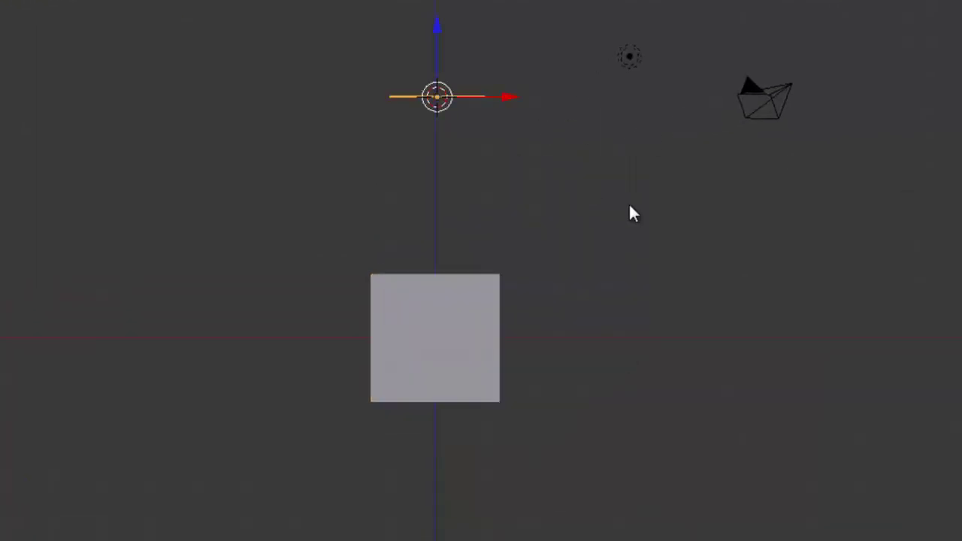
pyautogui.press('s')
pyautogui.click(770, 277)
pyautogui.moveTo(770, 277)
pyautogui.mouseDown(button='middle')
pyautogui.moveTo(467, 152)
pyautogui.moveTo(408, 251)
pyautogui.moveTo(565, 191)
pyautogui.moveTo(576, 268)
pyautogui.mouseUp(button='middle')
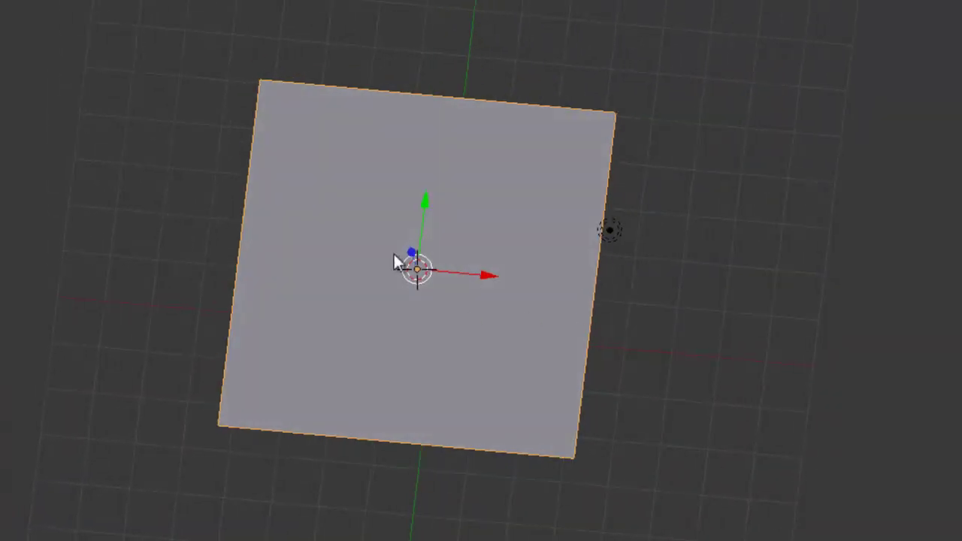
pyautogui.press('g')
pyautogui.press('Escape')
# Subdivide the whole plane mesh in Edit Mode with 10 cuts
pyautogui.press('Tab')
pyautogui.press('t')
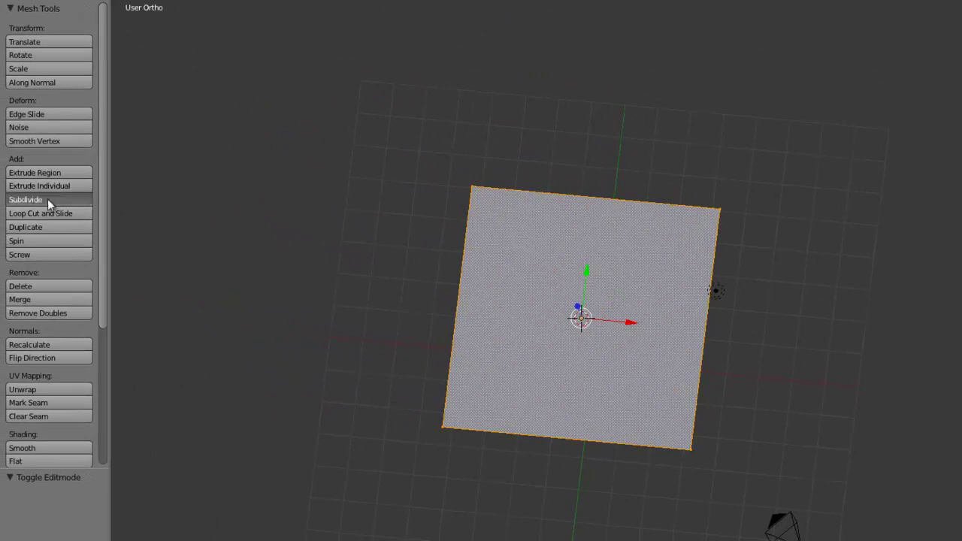
pyautogui.click(47, 198)
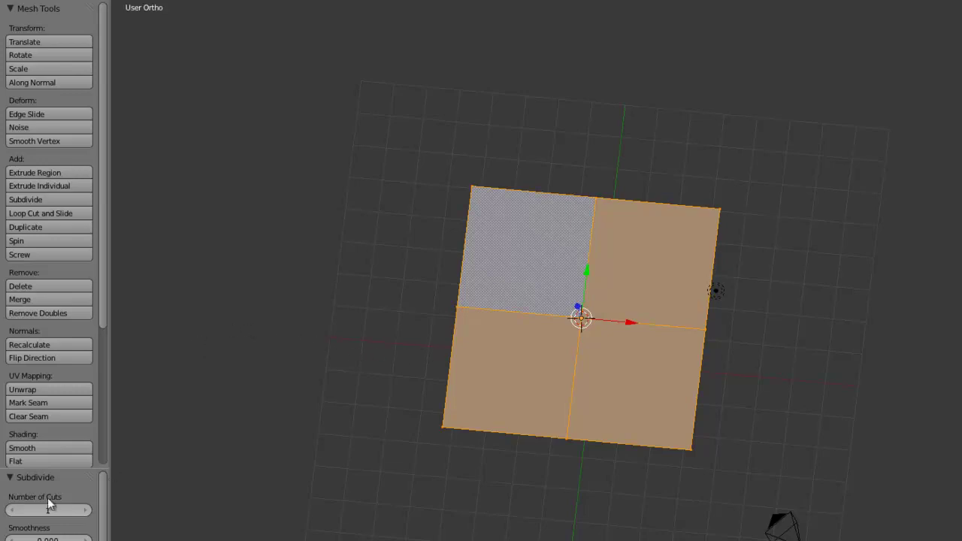
pyautogui.write('10')
pyautogui.press('Return')
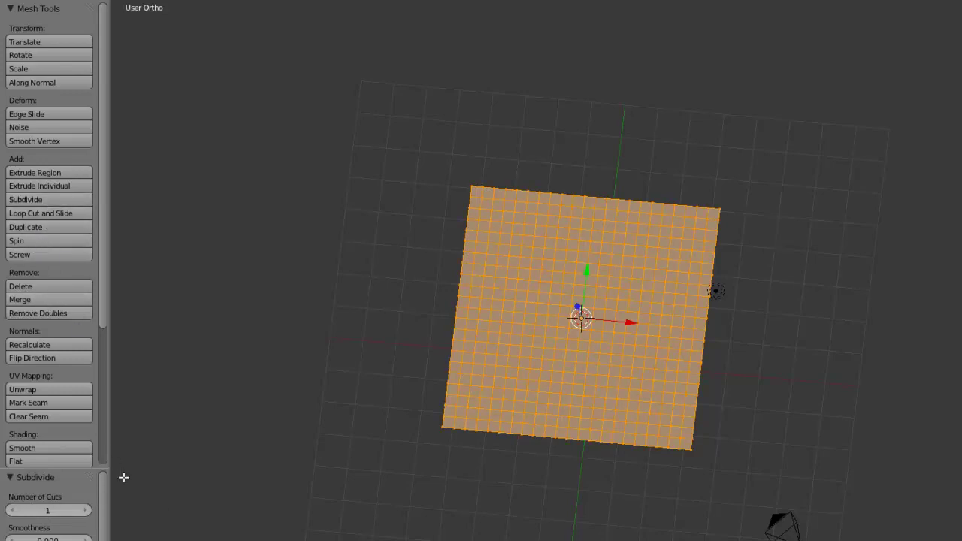
pyautogui.click(82, 512)
pyautogui.click(82, 512)
# Return to Object Mode and view the subdivided plane nearly edge-on
pyautogui.moveTo(552, 462); pyautogui.dragTo(627, 385, button='middle')
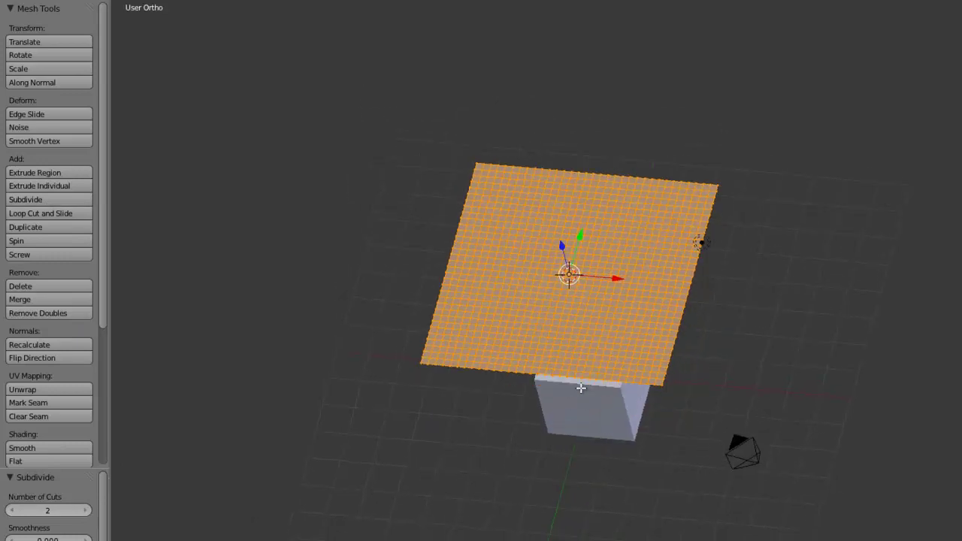
pyautogui.moveTo(598, 346)
pyautogui.mouseDown(button='middle')
pyautogui.moveTo(739, 357)
pyautogui.moveTo(819, 292)
pyautogui.moveTo(689, 324)
pyautogui.moveTo(581, 443)
pyautogui.mouseUp(button='middle')
pyautogui.press('Tab')
pyautogui.moveTo(586, 398)
pyautogui.mouseDown(button='middle')
pyautogui.moveTo(602, 318)
pyautogui.moveTo(501, 253)
pyautogui.moveTo(722, 273)
pyautogui.moveTo(632, 335)
pyautogui.mouseUp(button='middle')
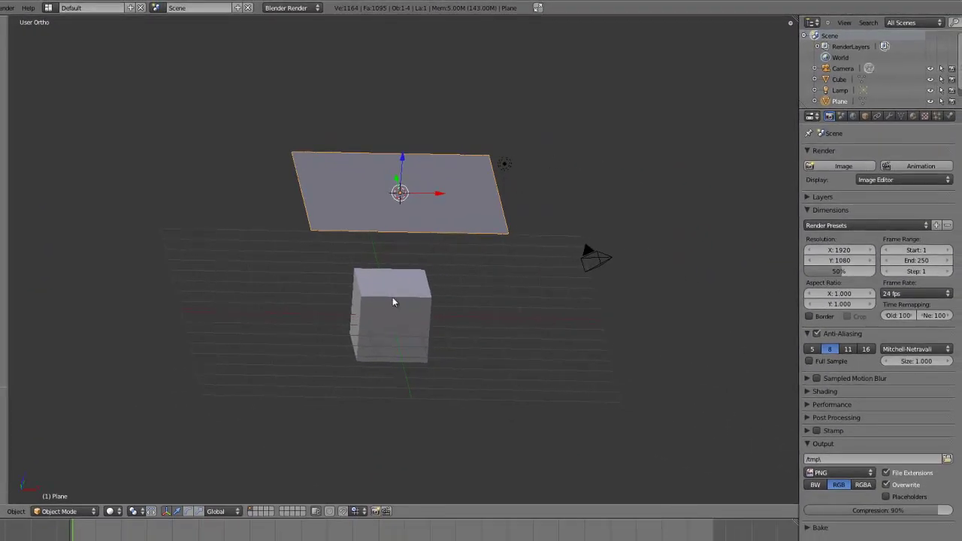
# Select the plane, cancelling a stray vertical move so it stays put
pyautogui.rightClick(399, 295)
pyautogui.moveTo(397, 283); pyautogui.dragTo(398, 254)
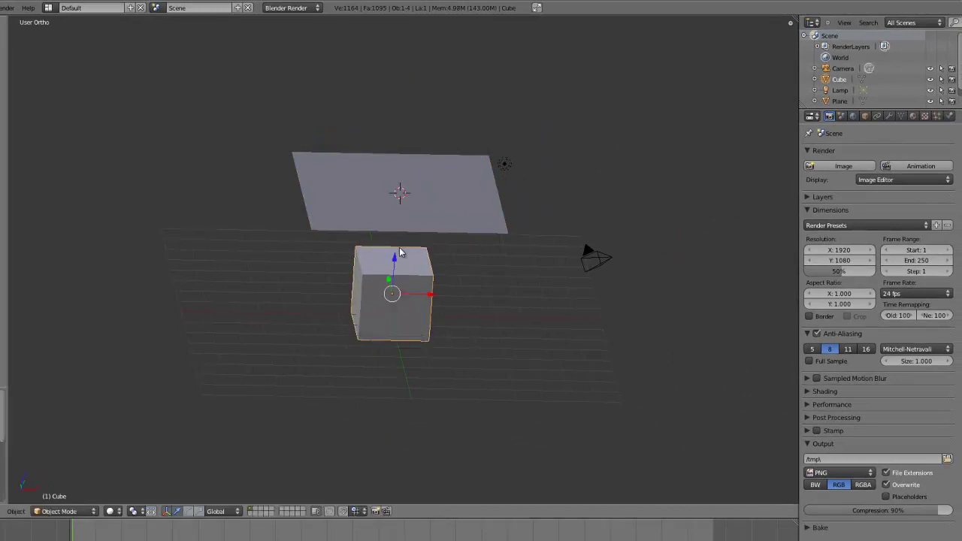
pyautogui.rightClick(442, 216)
pyautogui.press('g')
pyautogui.press('z')
pyautogui.rightClick(421, 209)
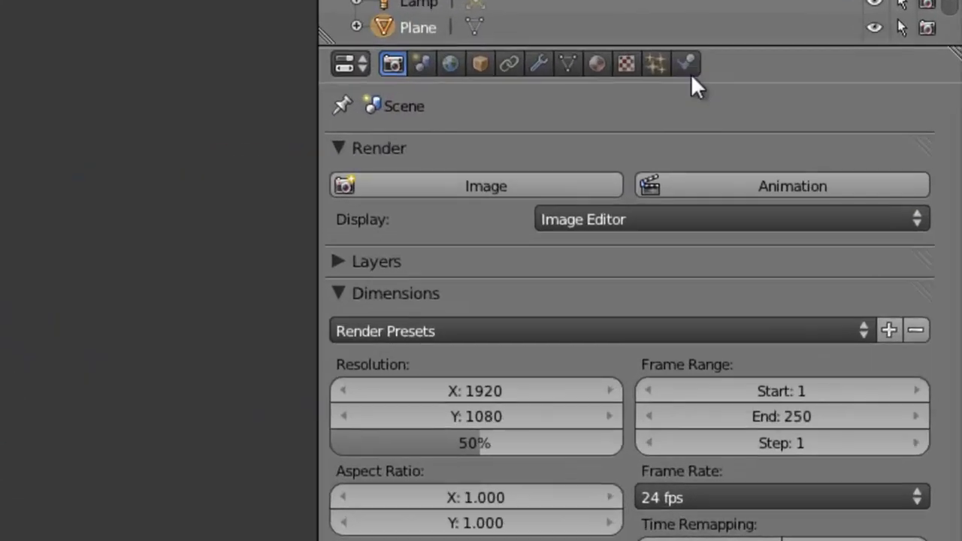
# Enable Cloth physics on the plane with the Silk preset (Mass 0.150, Structural 5.000)
pyautogui.click(949, 116)
pyautogui.click(426, 252)
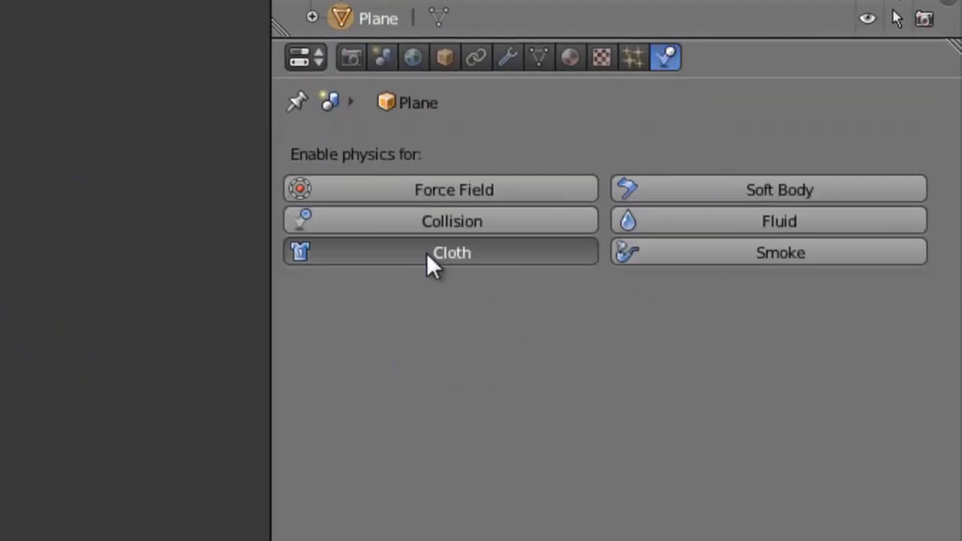
pyautogui.click(441, 368)
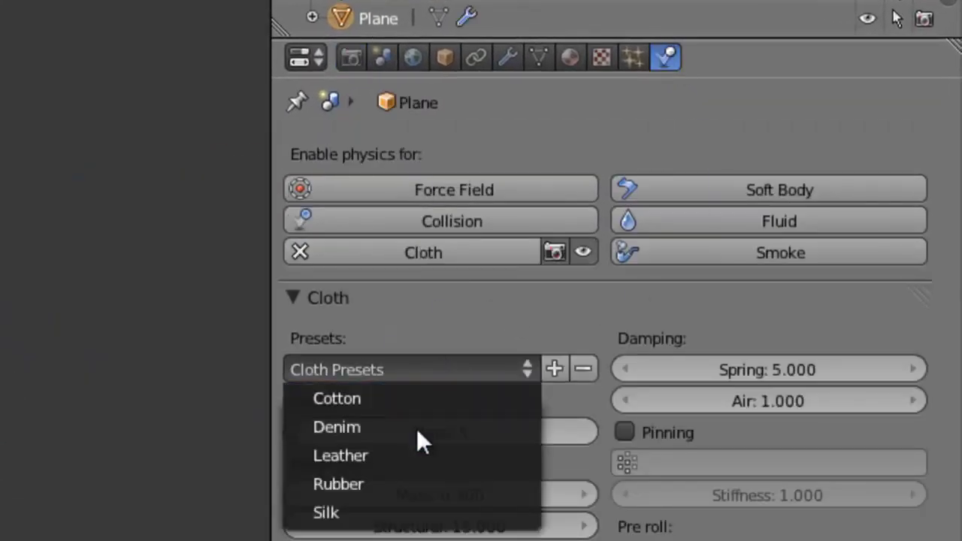
pyautogui.click(357, 511)
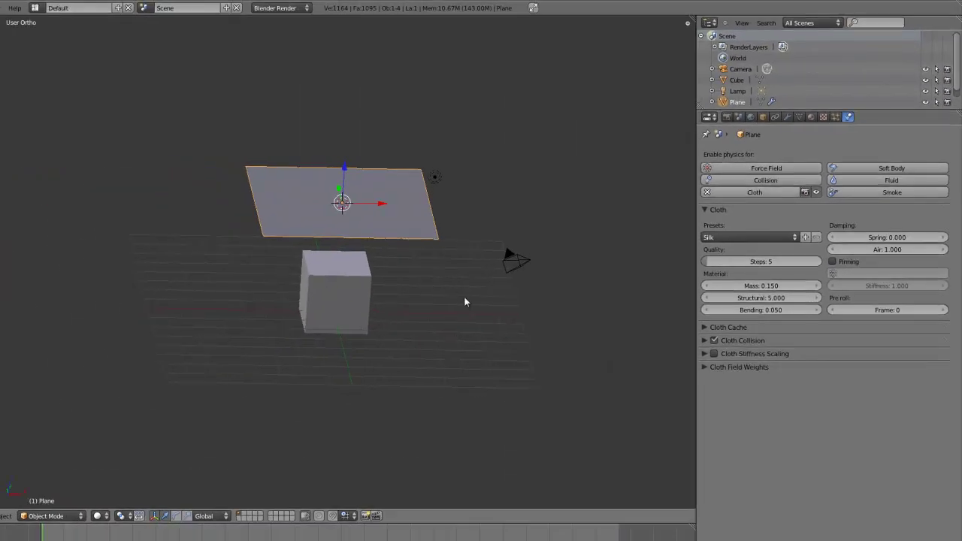
pyautogui.moveTo(449, 259); pyautogui.dragTo(468, 271, button='middle')
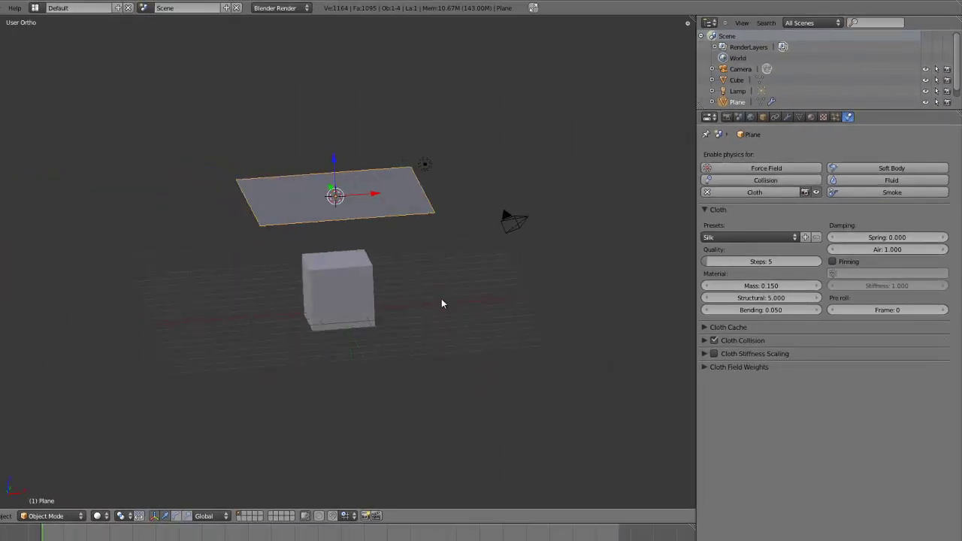
pyautogui.hotkey('alt', 'a')
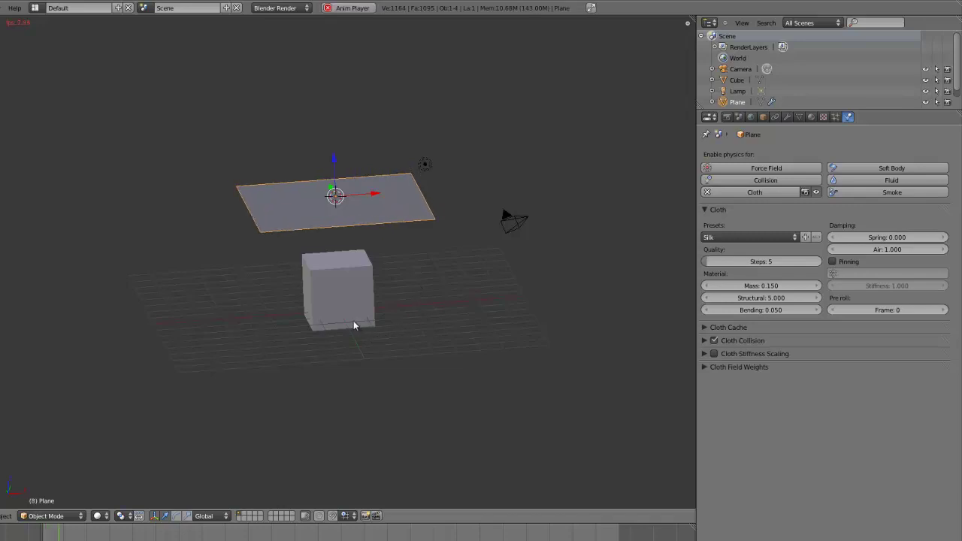
pyautogui.moveTo(354, 321); pyautogui.dragTo(371, 346, button='middle')
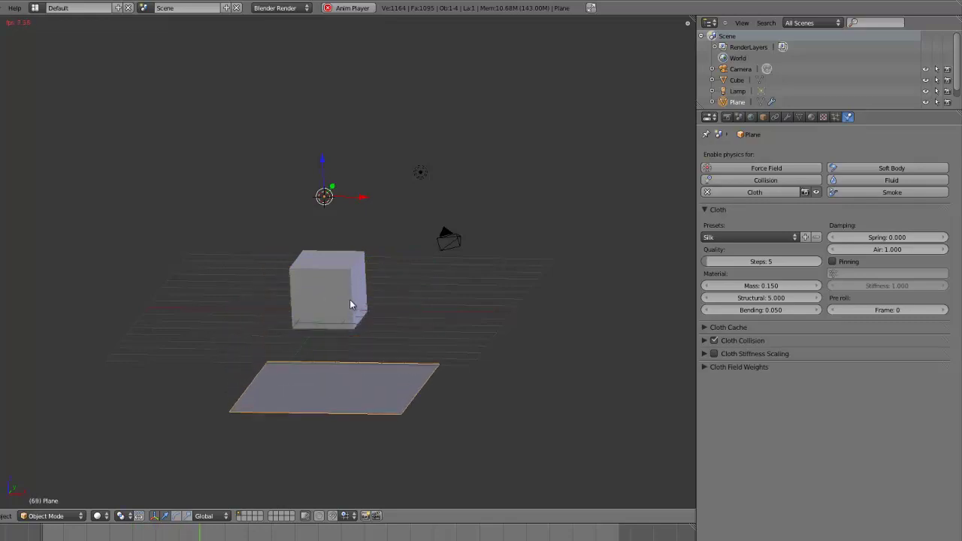
pyautogui.press('Escape')
pyautogui.moveTo(321, 261)
pyautogui.mouseDown(button='middle')
pyautogui.moveTo(370, 291)
pyautogui.moveTo(358, 306)
pyautogui.mouseUp(button='middle')
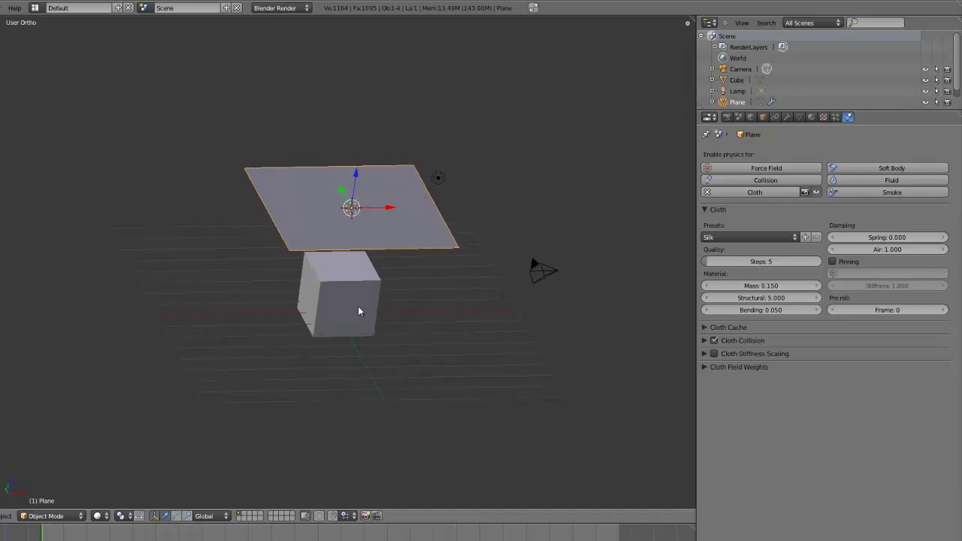
# Make the cube a Collision object and play the simulation to watch the cloth land on it
pyautogui.rightClick(345, 291)
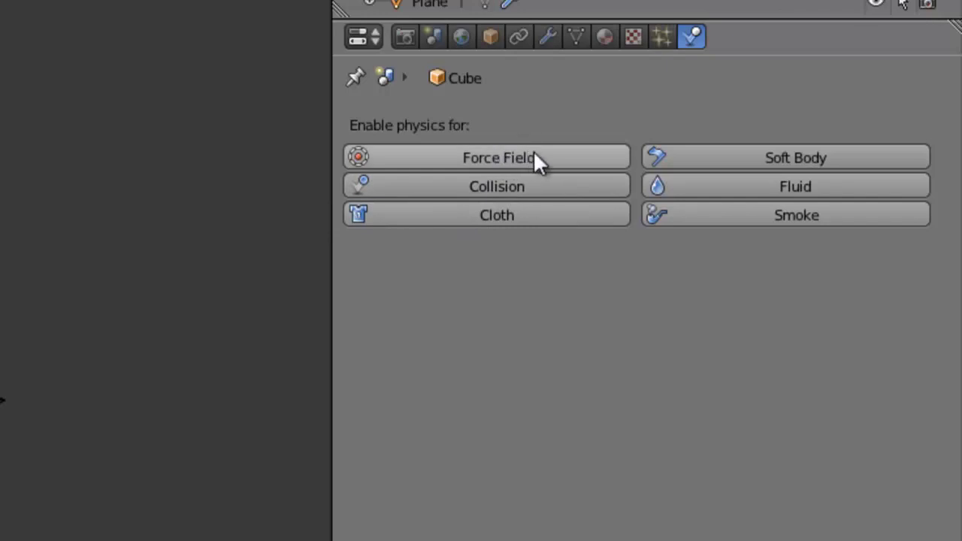
pyautogui.click(494, 188)
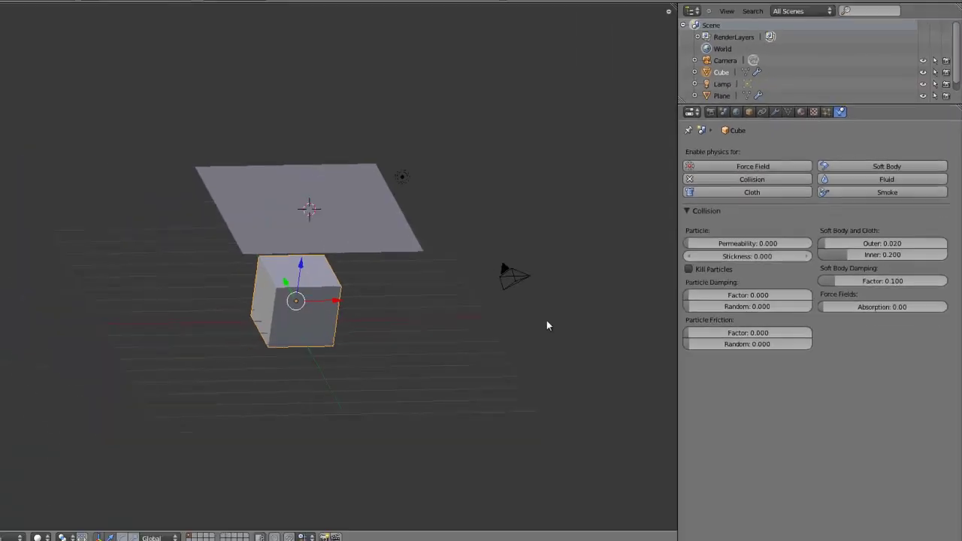
pyautogui.hotkey('alt', 'a')
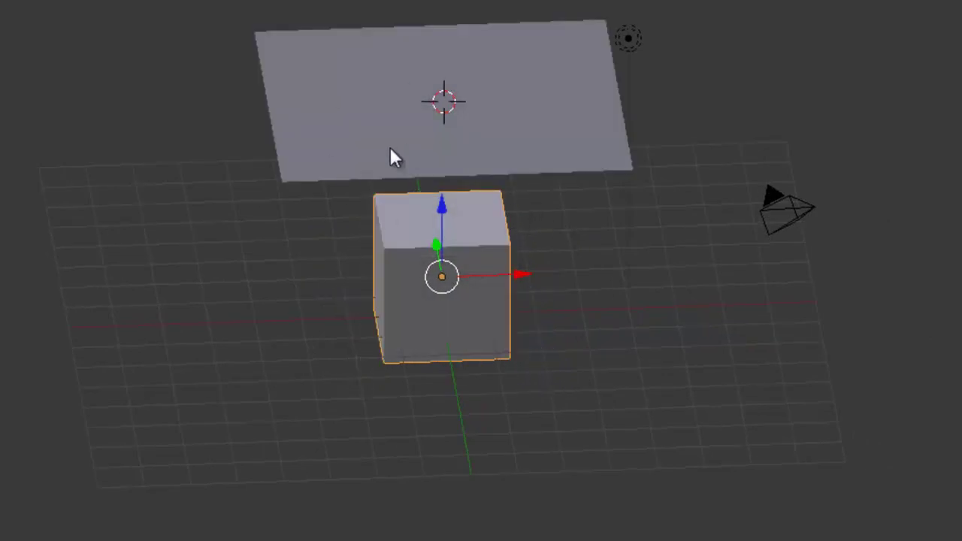
# Play the Silk cloth simulation and orbit around the plane draping over the cube
pyautogui.rightClick(390, 149)
pyautogui.hotkey('alt', 'a')
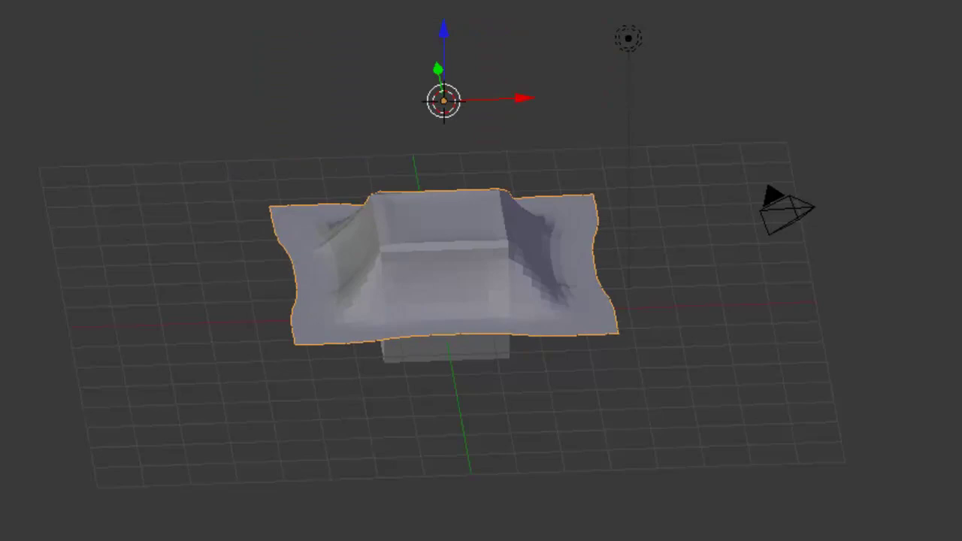
pyautogui.hotkey('ctrl', '1')
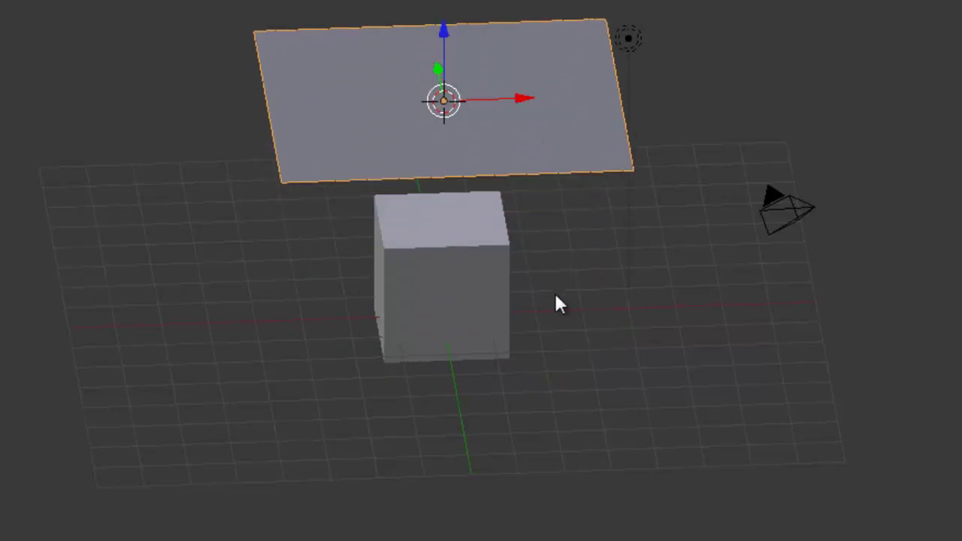
pyautogui.moveTo(467, 331)
pyautogui.mouseDown(button='middle')
pyautogui.moveTo(412, 301)
pyautogui.moveTo(382, 330)
pyautogui.mouseUp(button='middle')
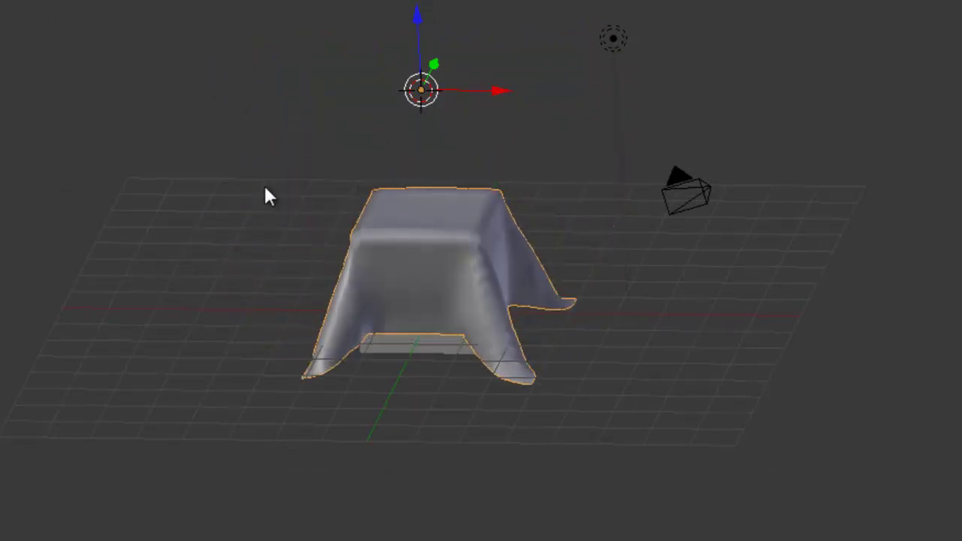
pyautogui.moveTo(472, 294)
pyautogui.mouseDown(button='middle')
pyautogui.moveTo(456, 367)
pyautogui.moveTo(516, 191)
pyautogui.mouseUp(button='middle')
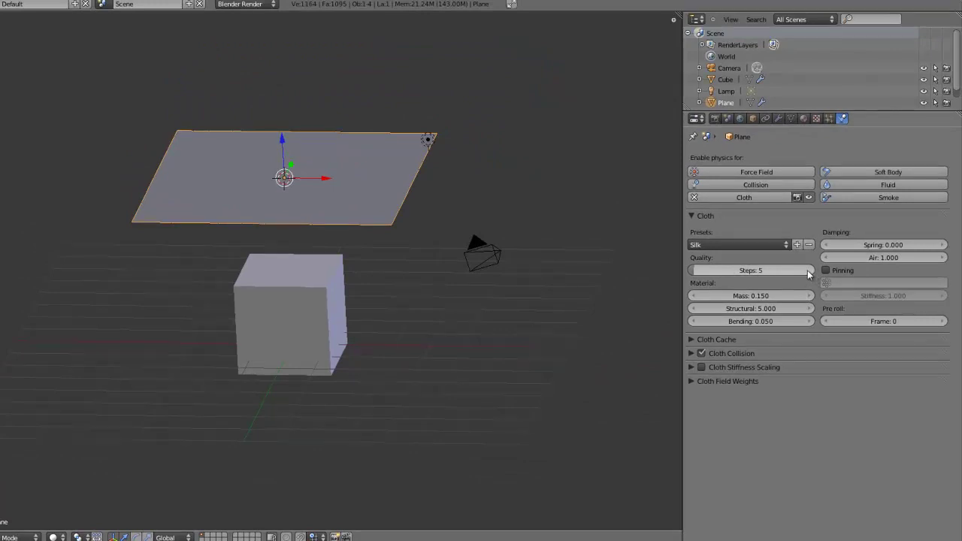
# Show Cloth Collision settings (Quality 2, Distance 0.015), then play and rewind the simulation
pyautogui.click(703, 218)
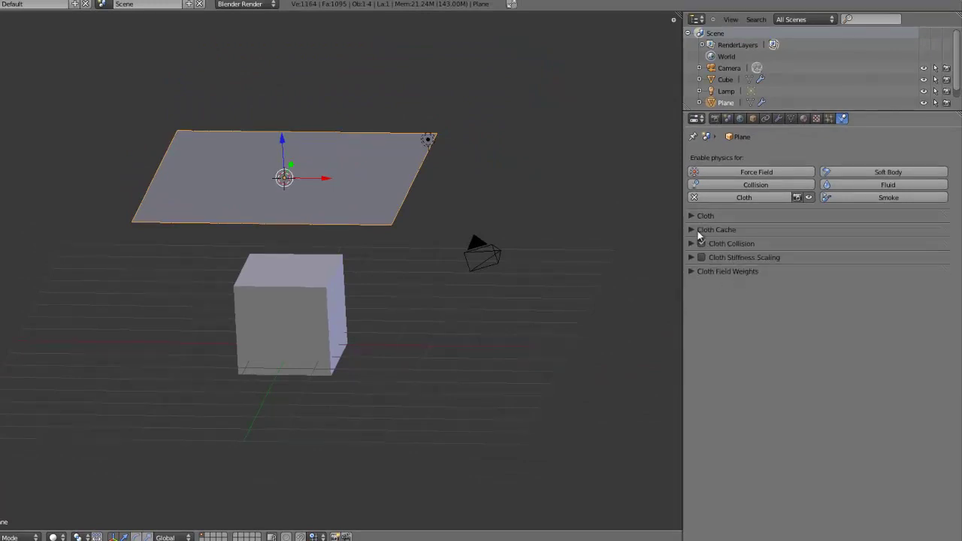
pyautogui.click(692, 229)
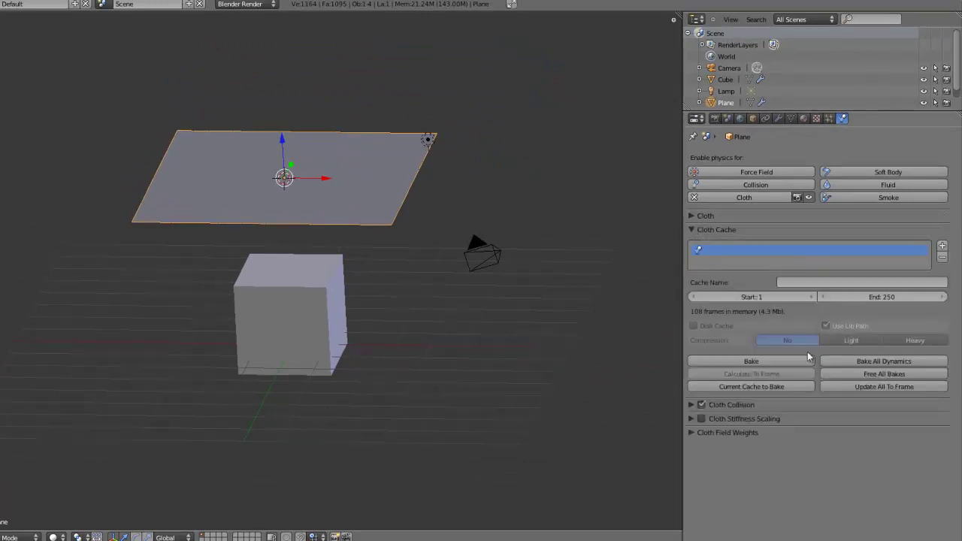
pyautogui.click(699, 229)
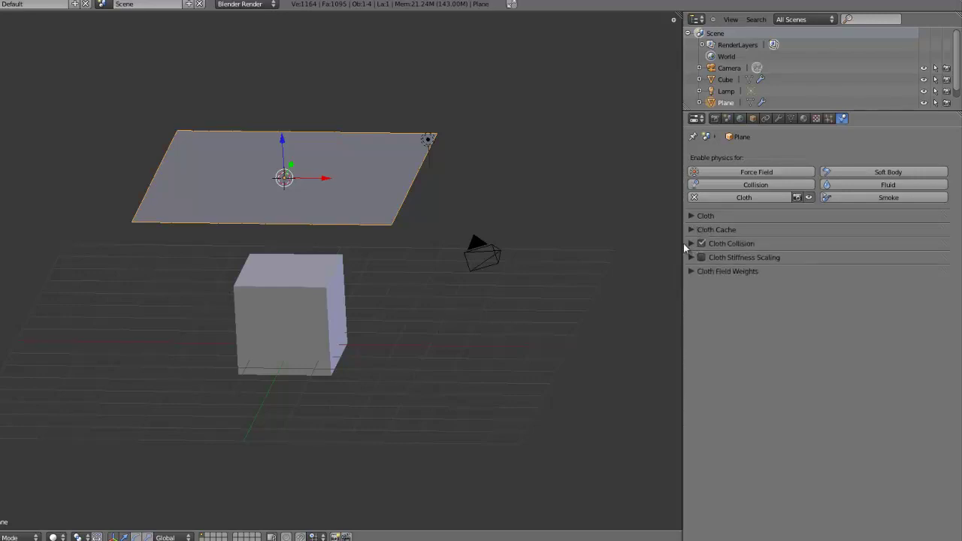
pyautogui.click(688, 244)
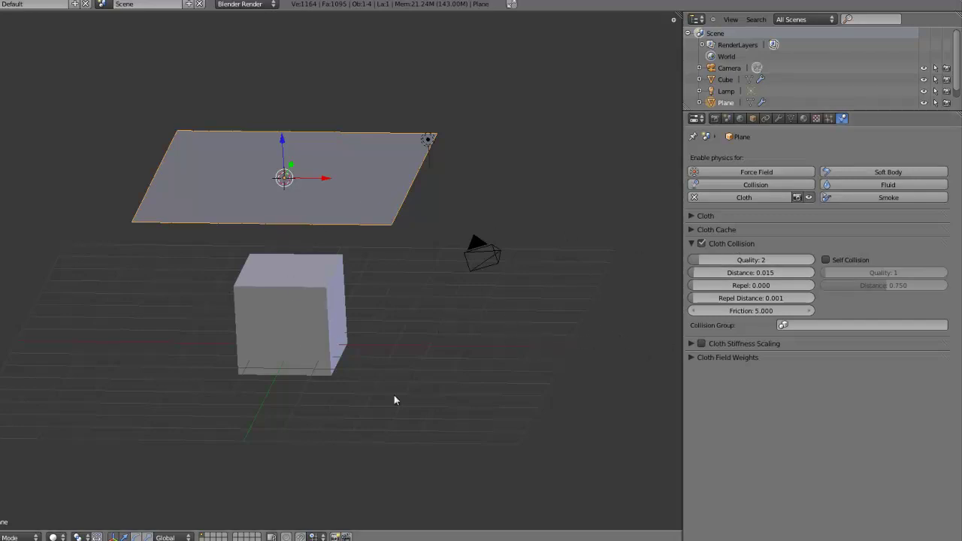
pyautogui.hotkey('alt', 'a')
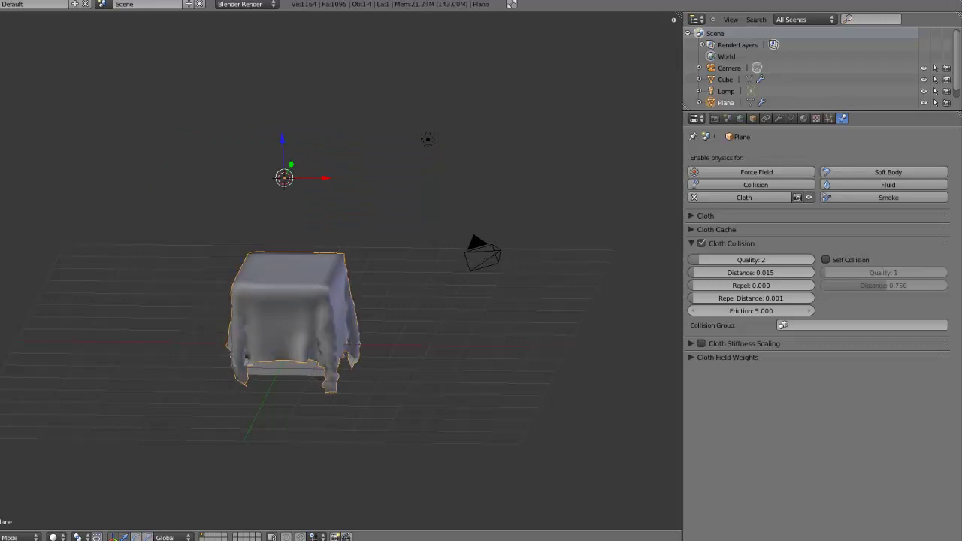
pyautogui.hotkey('shift', 'alt', 'a')
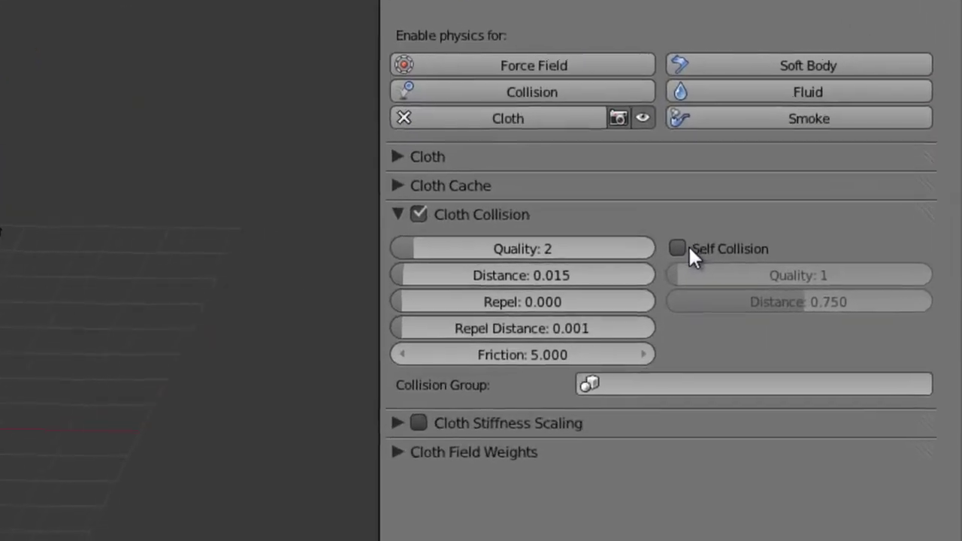
# Enable cloth Self Collision (Quality 2, Distance 0.750) and replay the simulation
pyautogui.click(837, 260)
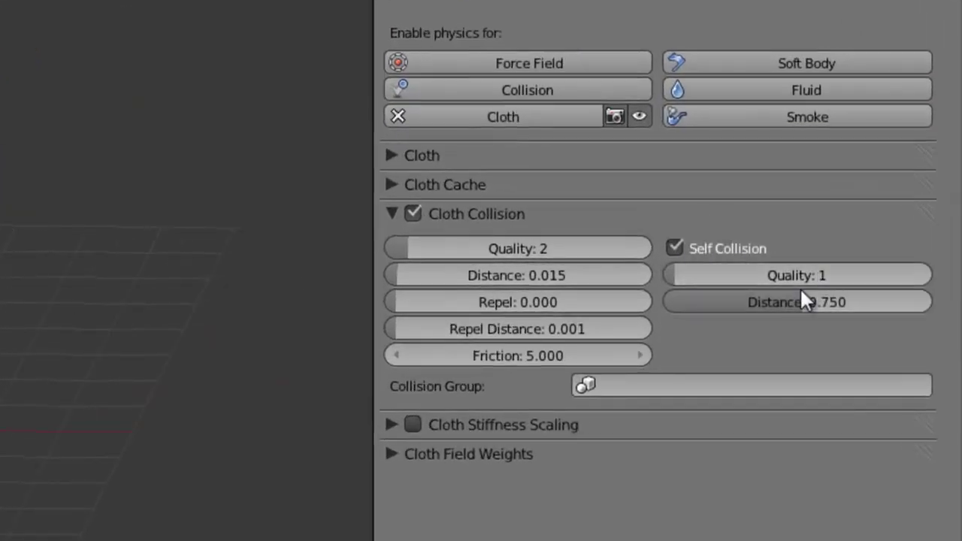
pyautogui.click(391, 214)
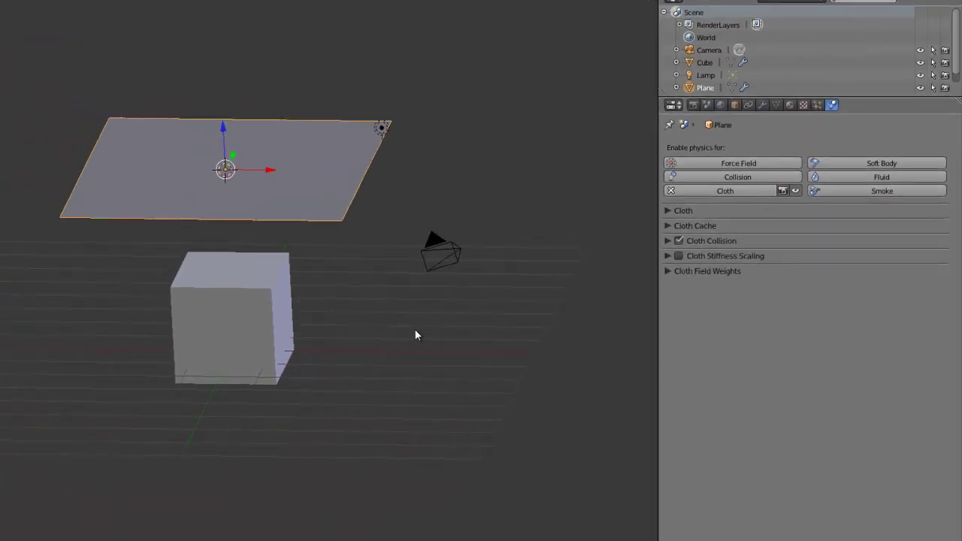
pyautogui.hotkey('alt', 'a')
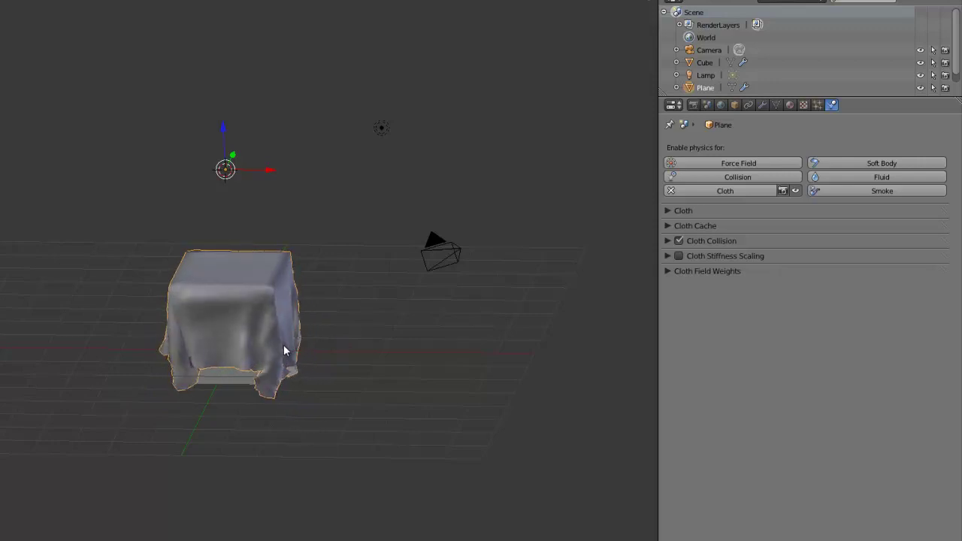
pyautogui.click(668, 241)
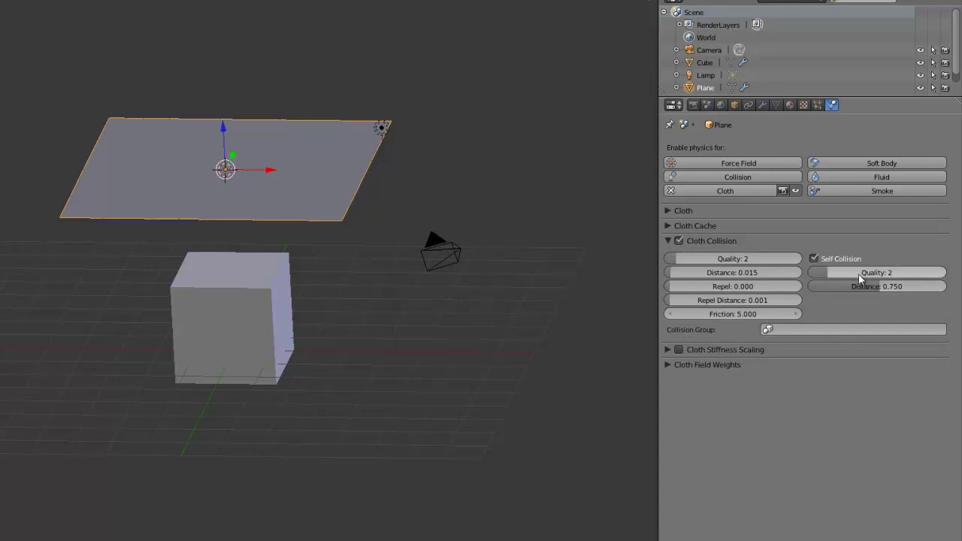
pyautogui.click(674, 242)
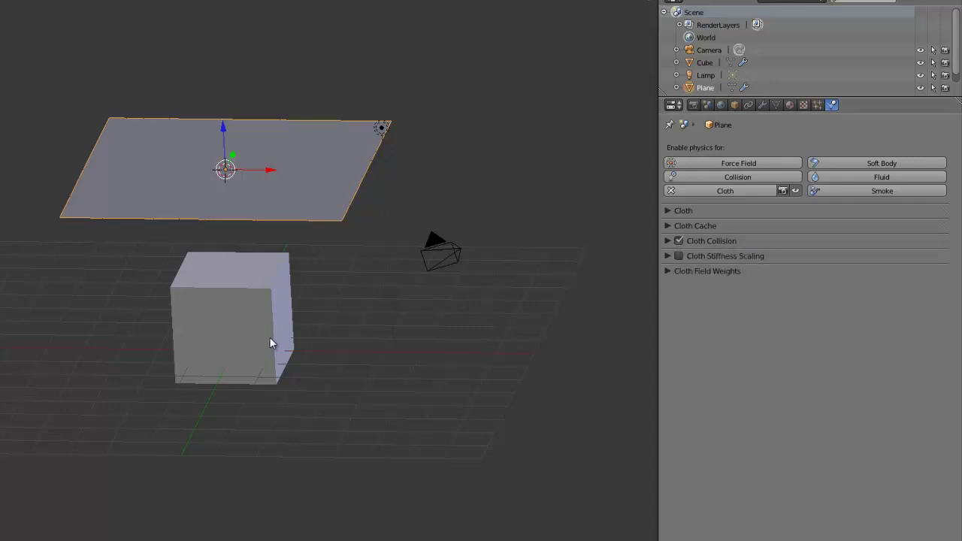
# Bake All Dynamics from the Cloth Cache panel and play the baked result
pyautogui.click(668, 225)
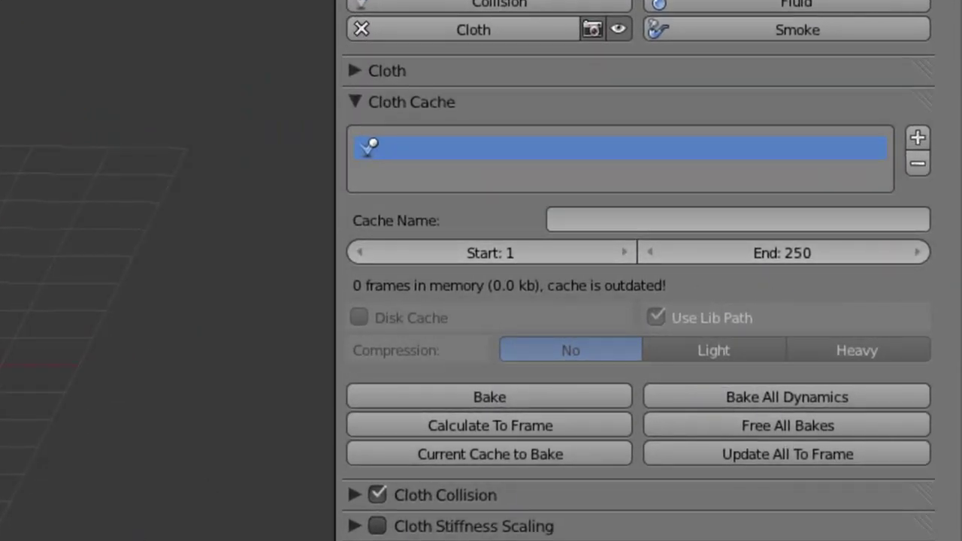
pyautogui.click(787, 396)
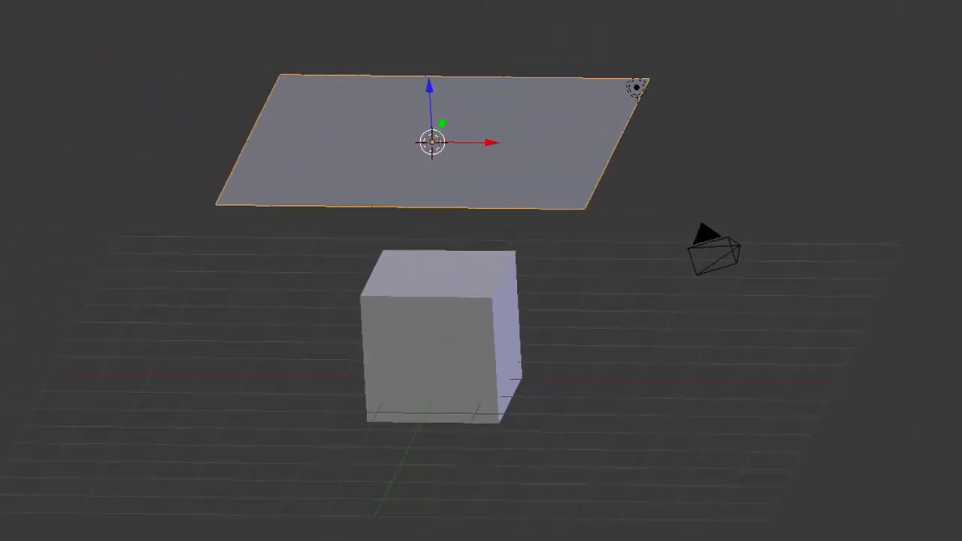
pyautogui.hotkey('alt', 'a')
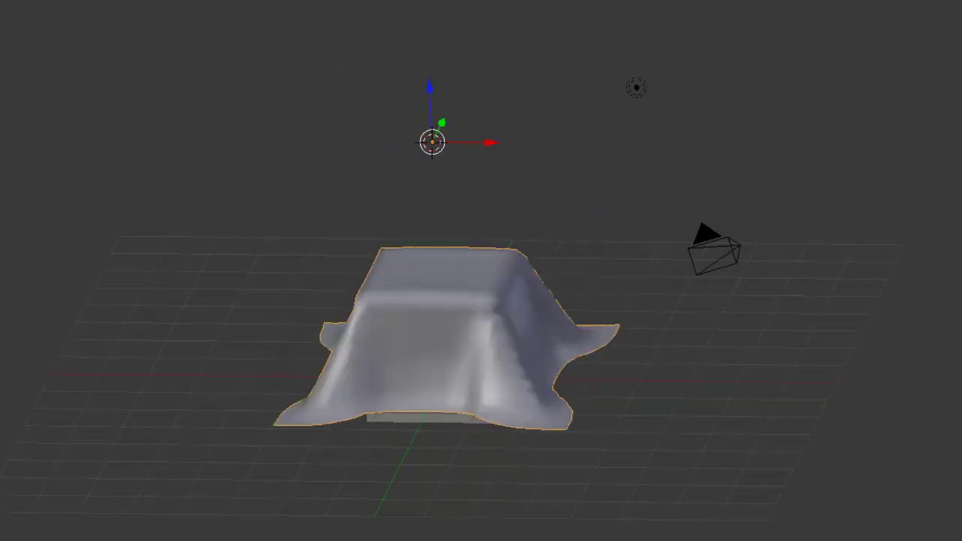
pyautogui.press('Escape')
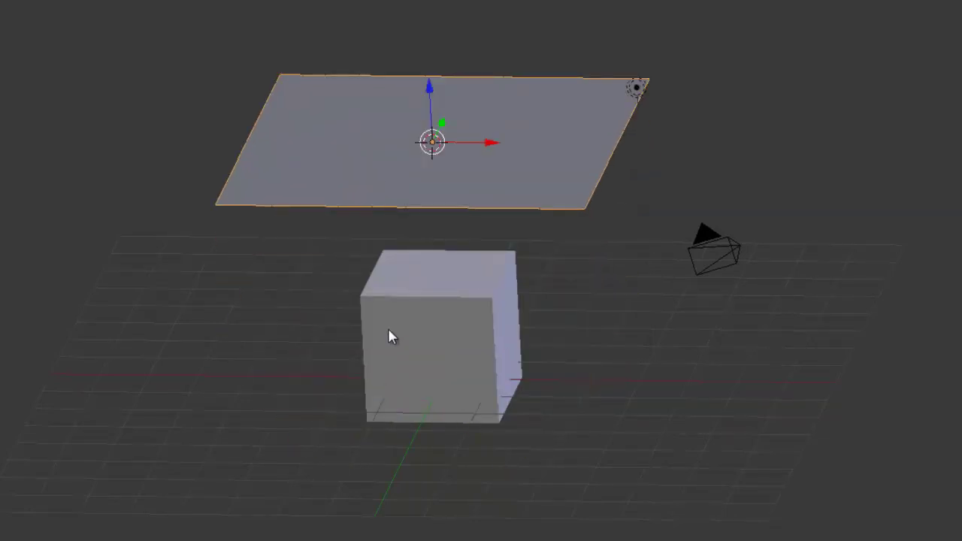
# Replay the baked cloth, inspect its folds around the cube, then reset to frame 1
pyautogui.hotkey('alt', 'a')
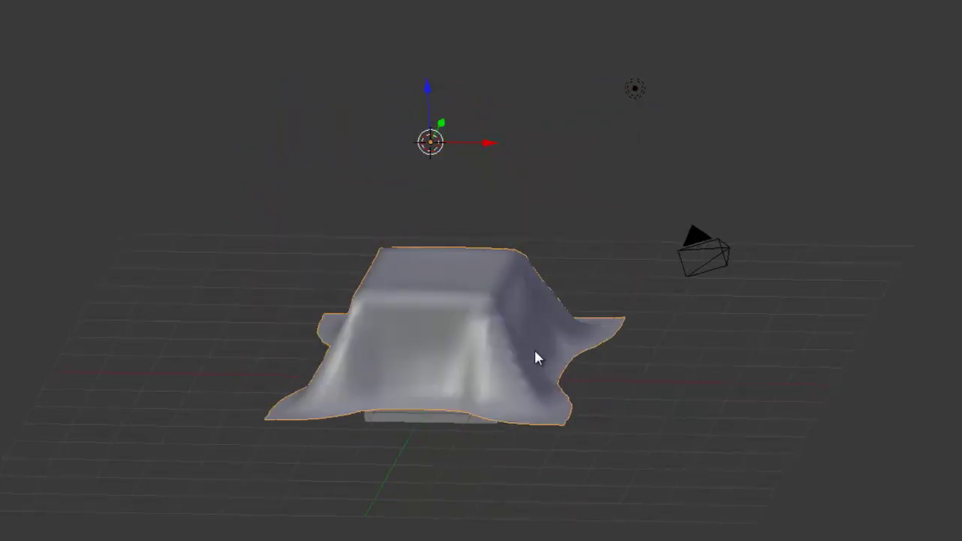
pyautogui.moveTo(536, 358)
pyautogui.mouseDown(button='middle')
pyautogui.moveTo(402, 393)
pyautogui.moveTo(174, 389)
pyautogui.moveTo(464, 430)
pyautogui.moveTo(482, 371)
pyautogui.moveTo(536, 322)
pyautogui.moveTo(552, 359)
pyautogui.mouseUp(button='middle')
pyautogui.scroll(4, 552, 358)
pyautogui.moveTo(542, 486); pyautogui.dragTo(669, 425, button='middle')
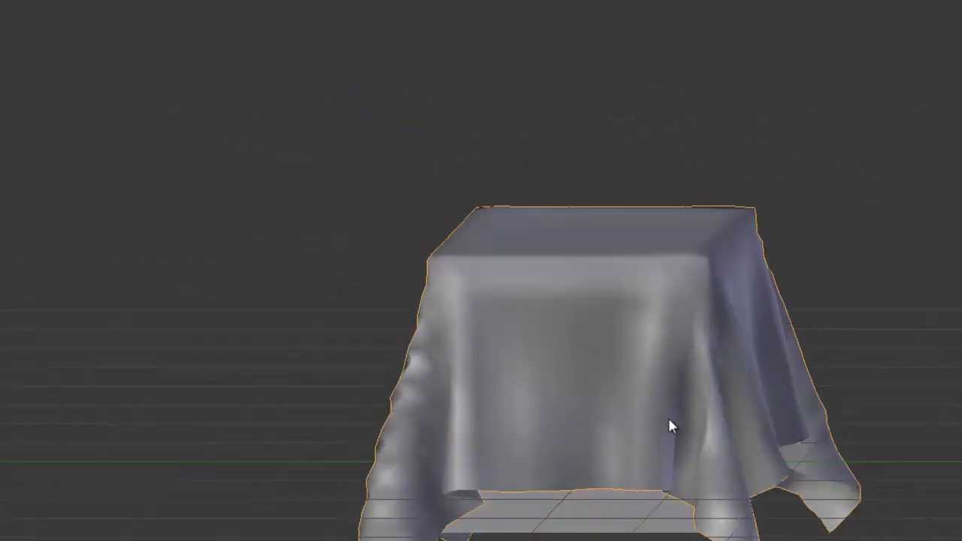
pyautogui.moveTo(727, 445)
pyautogui.mouseDown(button='middle')
pyautogui.moveTo(529, 395)
pyautogui.moveTo(486, 331)
pyautogui.moveTo(451, 352)
pyautogui.moveTo(398, 297)
pyautogui.mouseUp(button='middle')
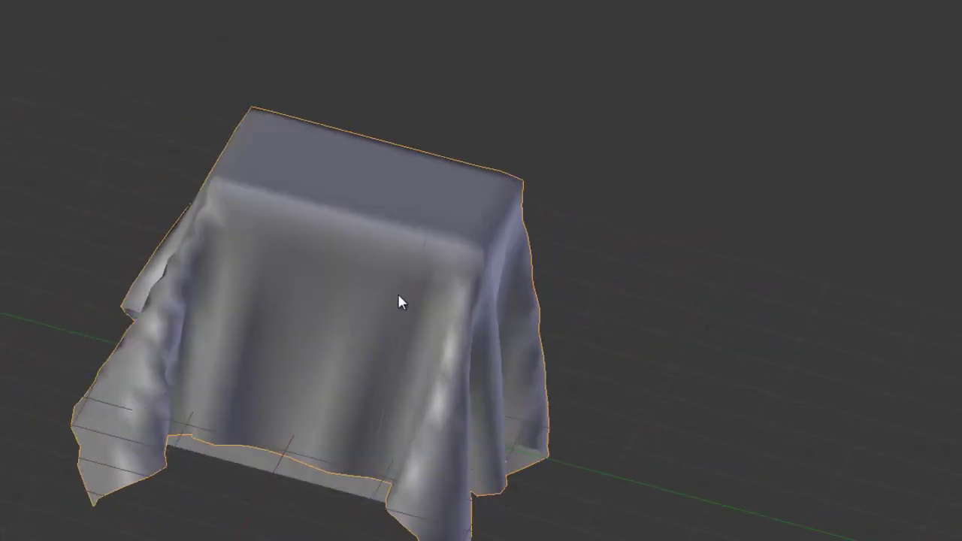
pyautogui.scroll(-2, 544, 305)
pyautogui.scroll(3, 492, 336)
pyautogui.scroll(2, 544, 318)
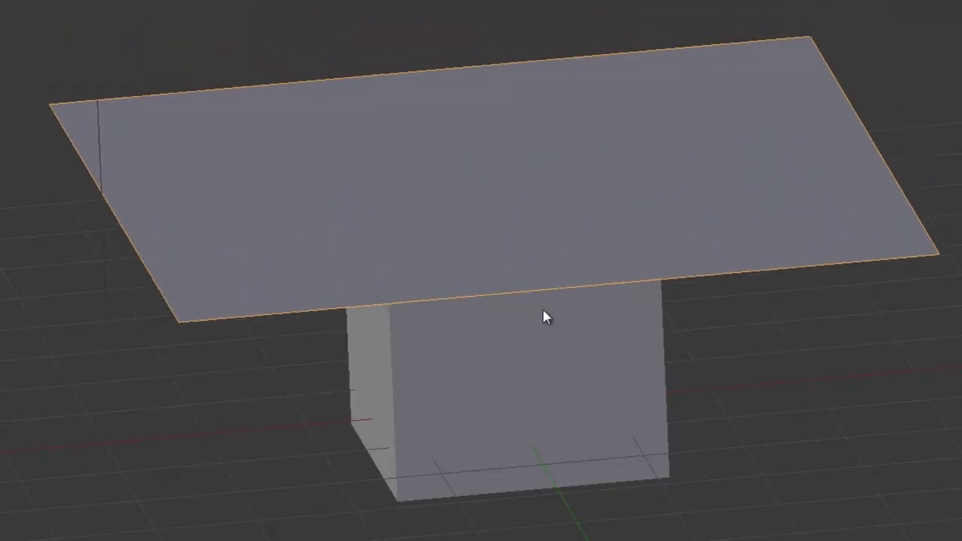
pyautogui.moveTo(599, 331)
pyautogui.mouseDown(button='middle')
pyautogui.moveTo(586, 322)
pyautogui.moveTo(501, 336)
pyautogui.moveTo(656, 319)
pyautogui.moveTo(531, 331)
pyautogui.moveTo(612, 333)
pyautogui.moveTo(606, 343)
pyautogui.moveTo(496, 348)
pyautogui.mouseUp(button='middle')
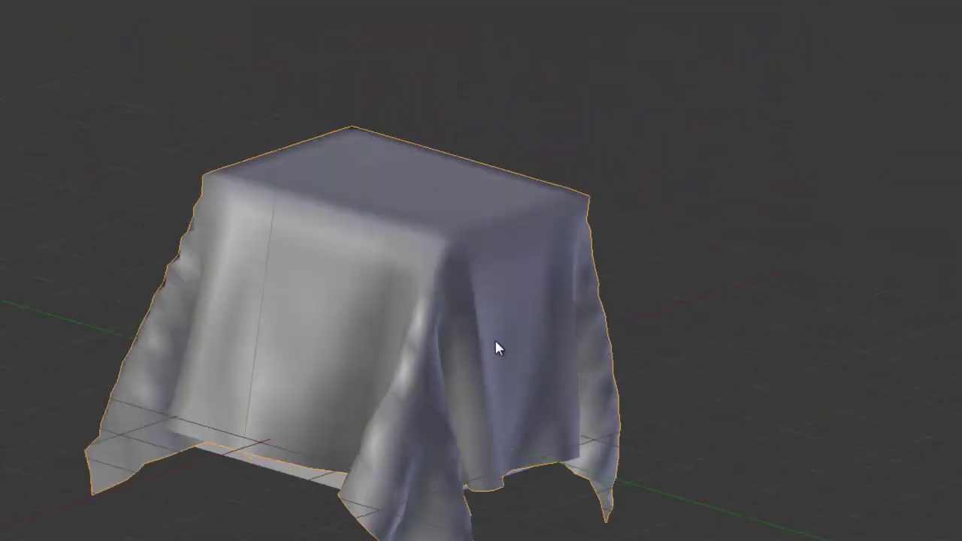
pyautogui.hotkey('shift', 'Left')
# Subdivide the cloth plane's mesh once more in Edit Mode for a denser grid
pyautogui.scroll(-3, 426, 386)
pyautogui.hotkey('ctrl', 'Up')
pyautogui.press('Tab')
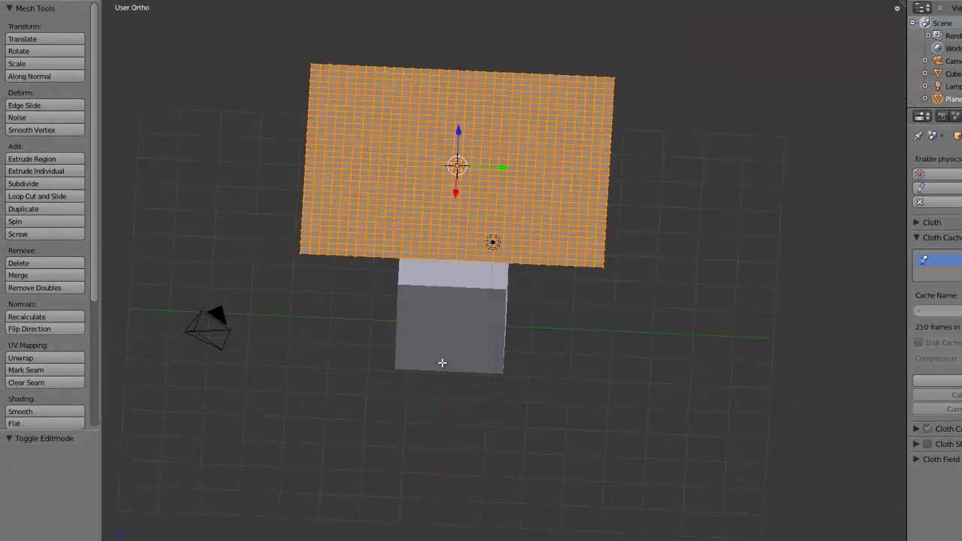
pyautogui.moveTo(442, 364)
pyautogui.mouseDown(button='middle')
pyautogui.moveTo(437, 413)
pyautogui.moveTo(471, 316)
pyautogui.moveTo(498, 341)
pyautogui.mouseUp(button='middle')
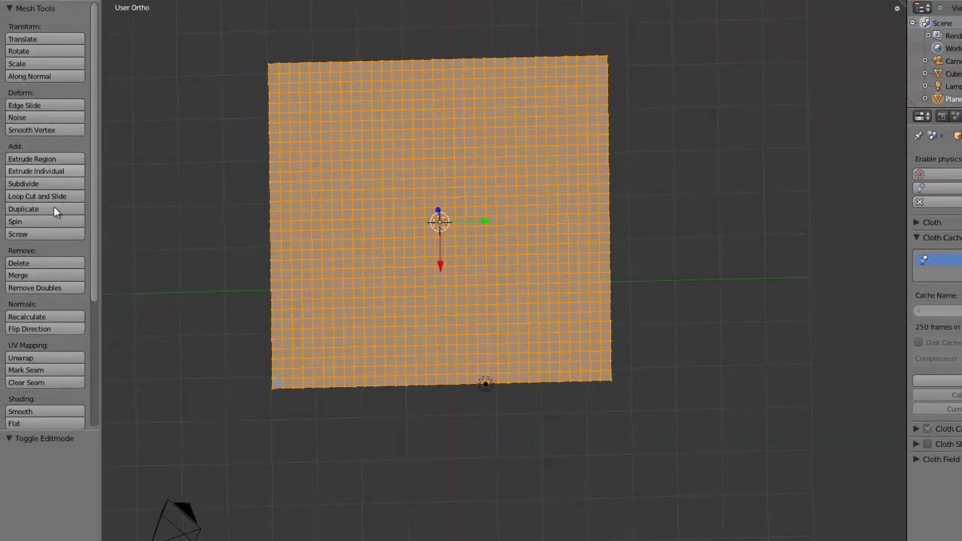
pyautogui.click(45, 183)
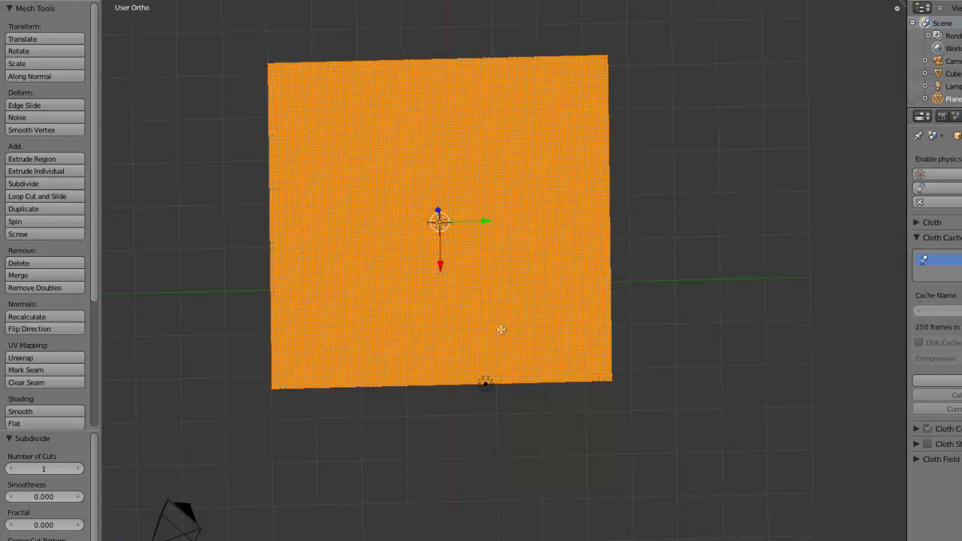
pyautogui.press('Tab')
pyautogui.moveTo(424, 412)
pyautogui.mouseDown(button='middle')
pyautogui.moveTo(430, 220)
pyautogui.moveTo(603, 236)
pyautogui.moveTo(582, 254)
pyautogui.mouseUp(button='middle')
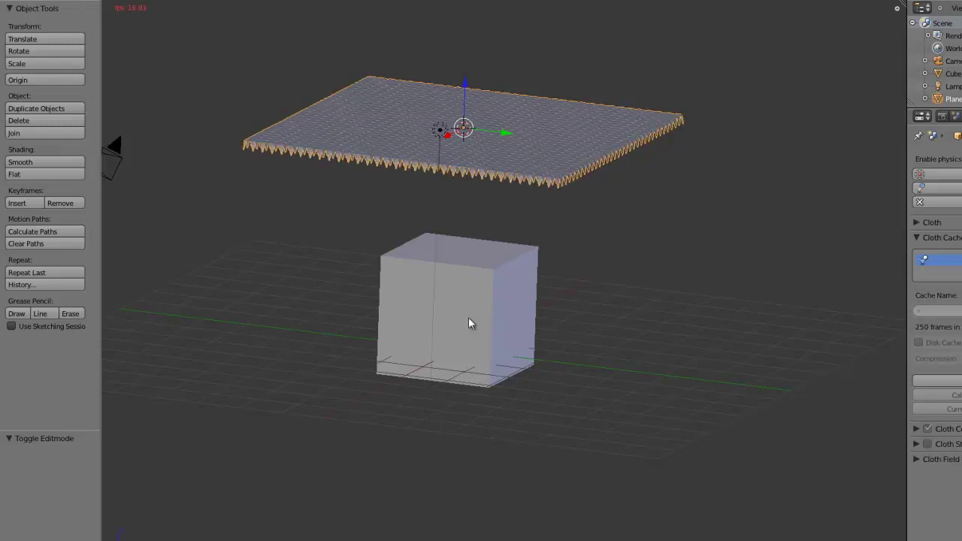
# Free the old bake and re-bake all dynamics for frames 1–250 (151.9 Mb)
pyautogui.moveTo(593, 198)
pyautogui.mouseDown(button='middle')
pyautogui.moveTo(488, 236)
pyautogui.moveTo(486, 305)
pyautogui.moveTo(564, 355)
pyautogui.moveTo(651, 279)
pyautogui.moveTo(496, 249)
pyautogui.moveTo(511, 167)
pyautogui.moveTo(516, 265)
pyautogui.moveTo(451, 272)
pyautogui.moveTo(544, 336)
pyautogui.moveTo(399, 367)
pyautogui.moveTo(432, 533)
pyautogui.moveTo(539, 346)
pyautogui.moveTo(472, 289)
pyautogui.mouseUp(button='middle')
pyautogui.press('Escape')
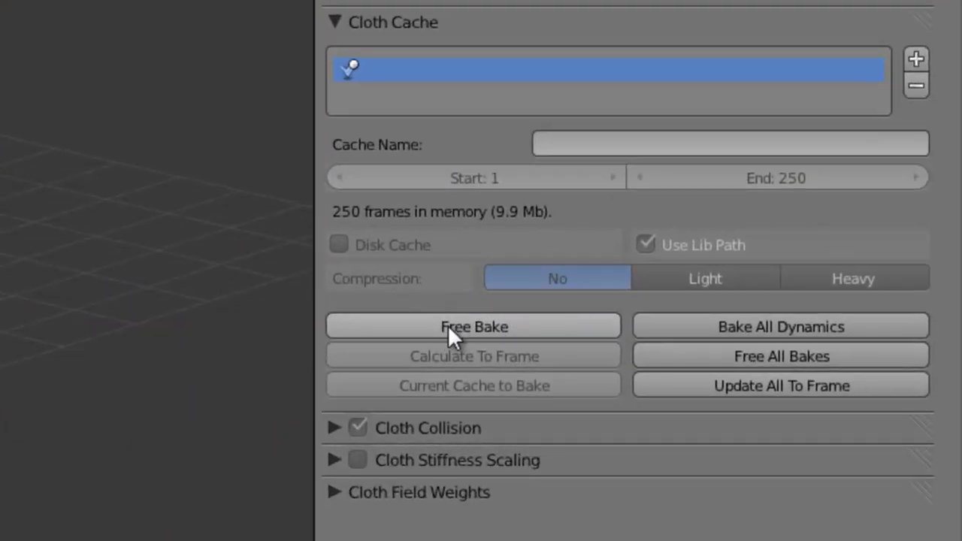
pyautogui.click(446, 328)
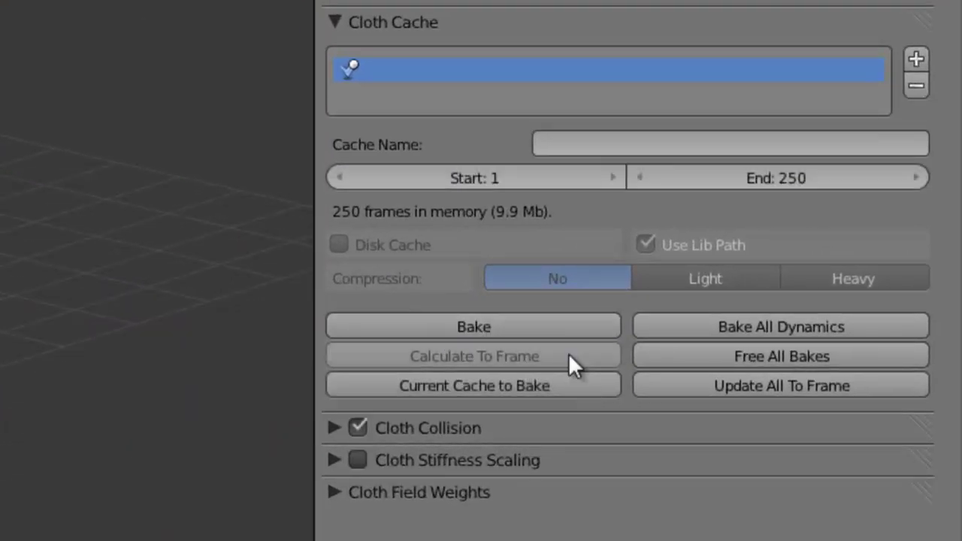
pyautogui.click(743, 328)
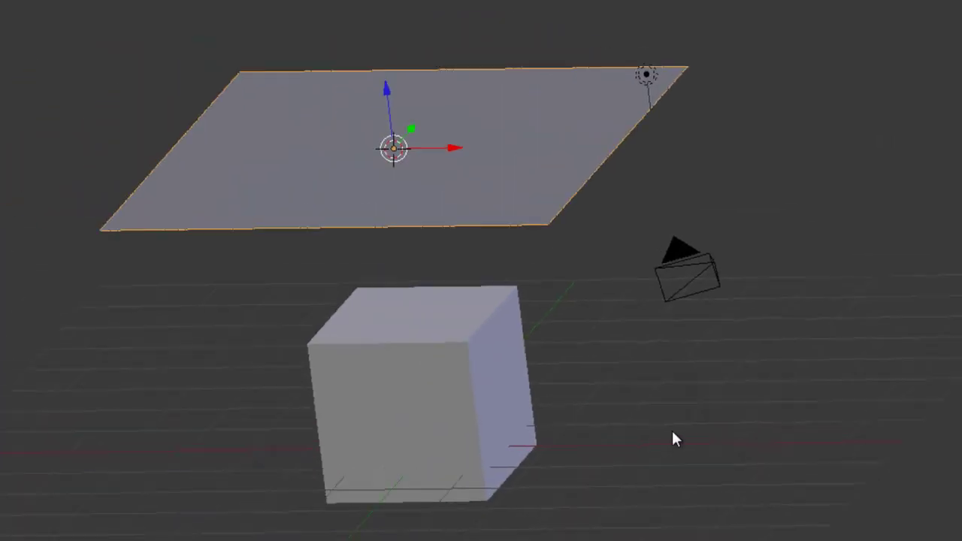
pyautogui.moveTo(672, 429); pyautogui.dragTo(633, 494, button='middle')
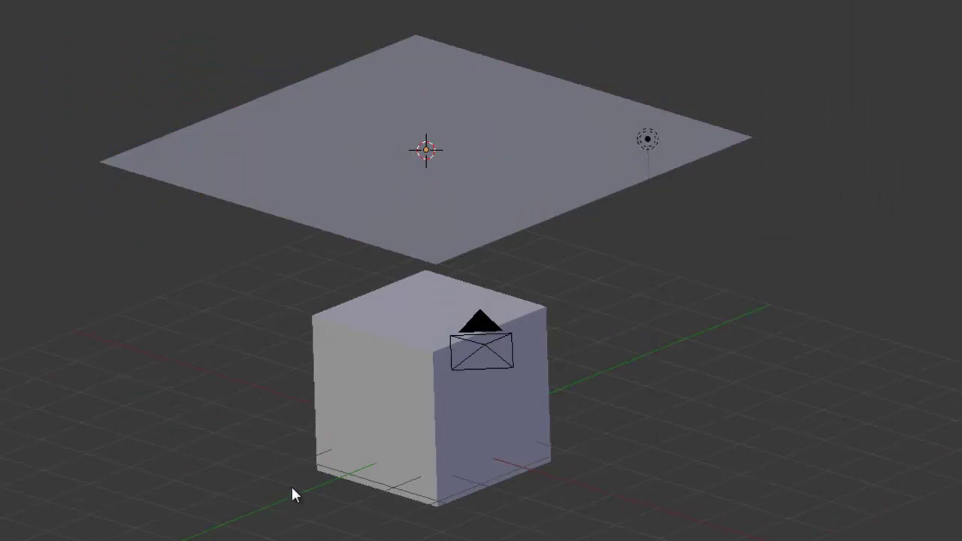
pyautogui.hotkey('alt', 'a')
pyautogui.moveTo(286, 471)
pyautogui.mouseDown(button='middle')
pyautogui.moveTo(370, 494)
pyautogui.moveTo(516, 489)
pyautogui.moveTo(524, 474)
pyautogui.moveTo(472, 479)
pyautogui.mouseUp(button='middle')
pyautogui.scroll(1, 530, 483)
pyautogui.scroll(4, 529, 482)
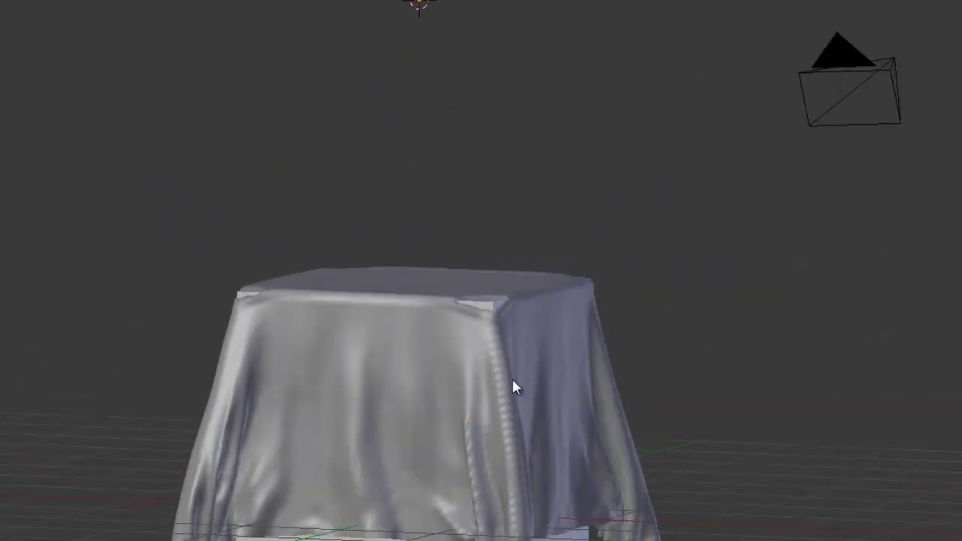
pyautogui.moveTo(515, 387)
pyautogui.mouseDown(button='middle')
pyautogui.moveTo(492, 373)
pyautogui.moveTo(516, 366)
pyautogui.moveTo(456, 338)
pyautogui.moveTo(359, 352)
pyautogui.moveTo(369, 430)
pyautogui.moveTo(482, 339)
pyautogui.moveTo(438, 343)
pyautogui.mouseUp(button='middle')
pyautogui.scroll(2, 422, 421)
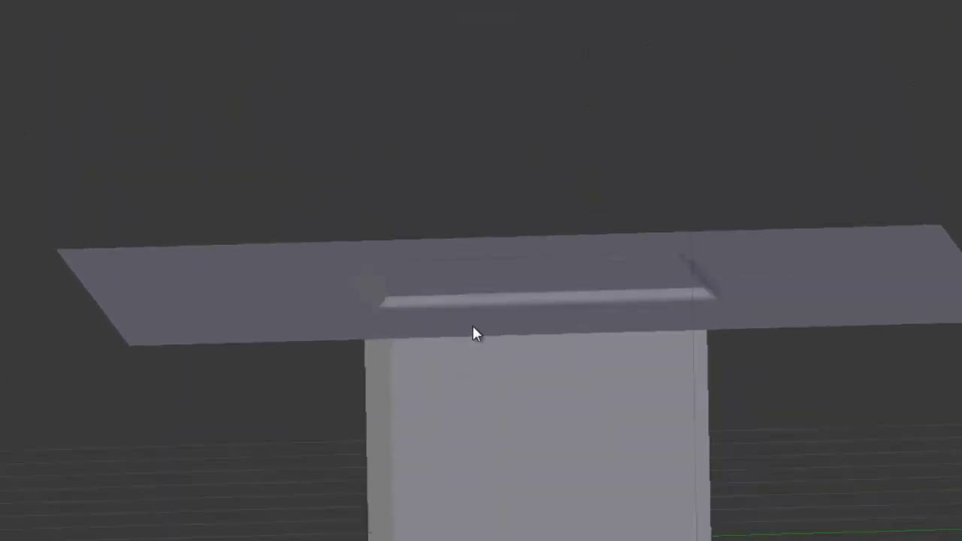
pyautogui.scroll(4, 384, 406)
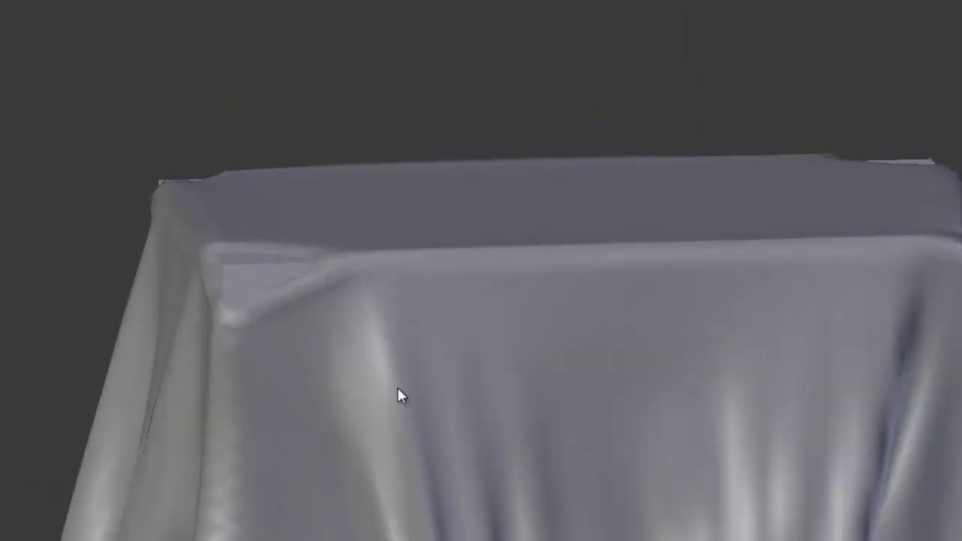
pyautogui.scroll(-3, 406, 361)
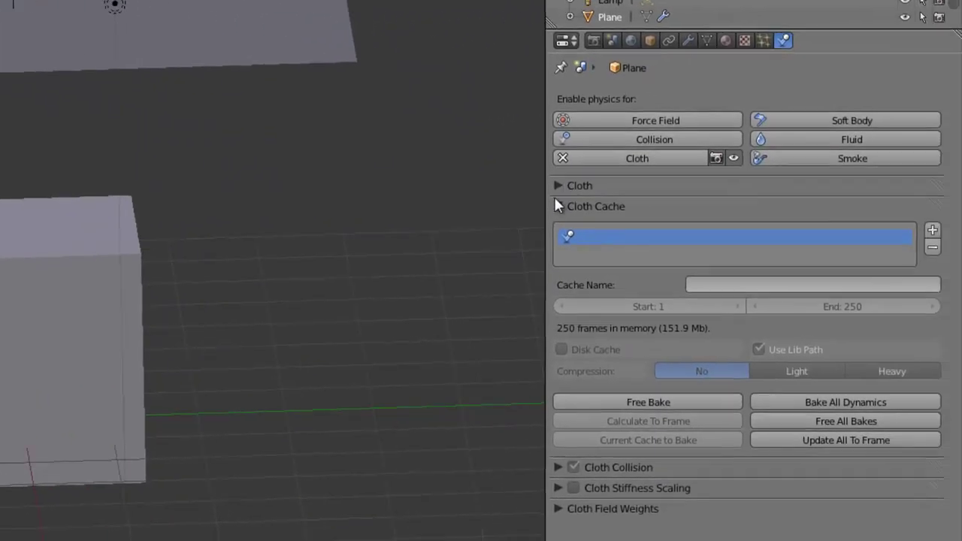
# Show the plane's Cloth Collision settings (Quality 2, Distance 0.015, Friction 5.000, Self Collision on) and orbit around the scene
pyautogui.click(724, 225)
pyautogui.click(723, 204)
pyautogui.click(566, 185)
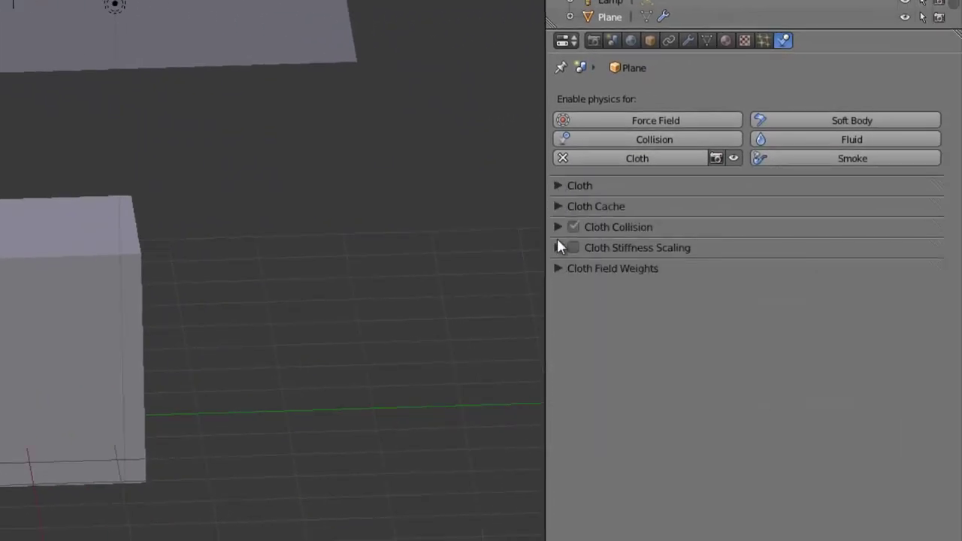
pyautogui.click(558, 227)
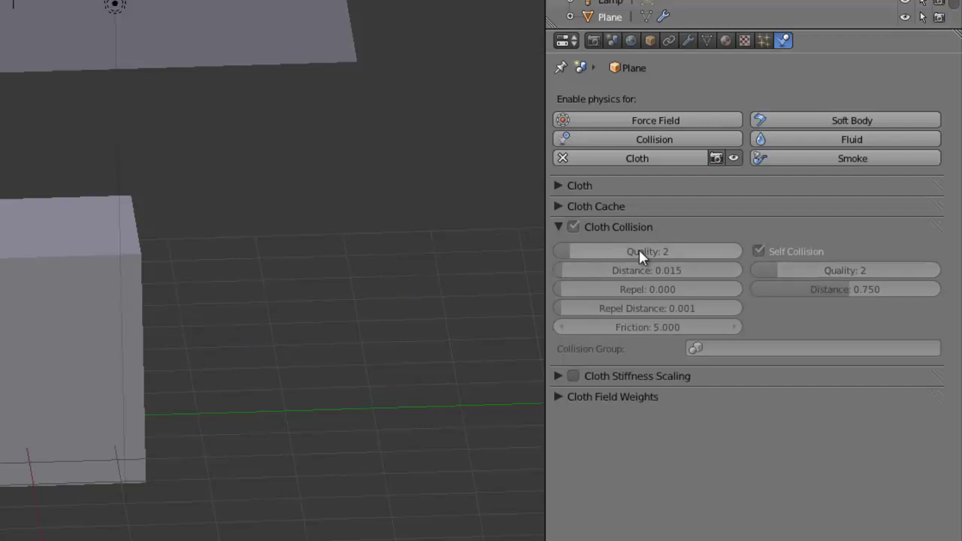
pyautogui.moveTo(42, 397); pyautogui.dragTo(100, 425, button='middle')
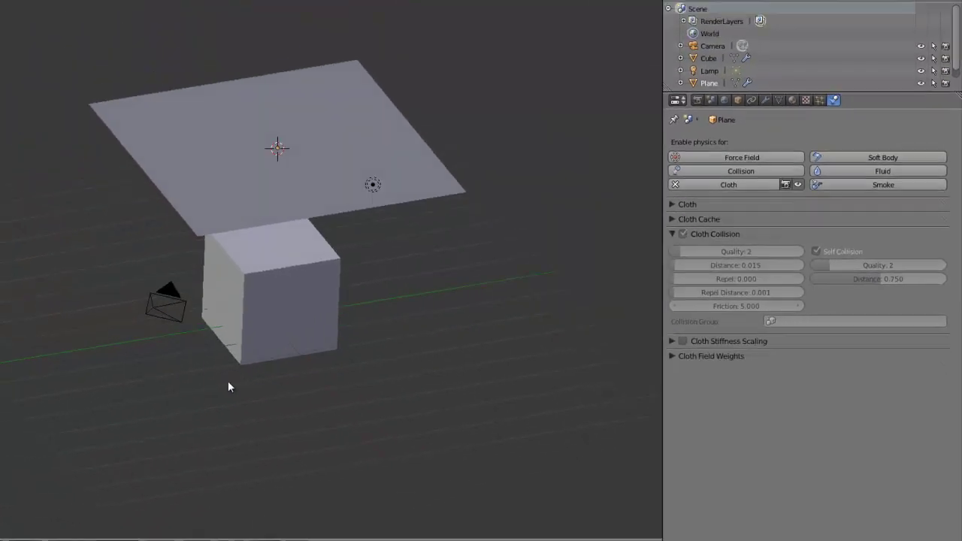
pyautogui.moveTo(228, 381)
pyautogui.mouseDown(button='middle')
pyautogui.moveTo(420, 329)
pyautogui.moveTo(404, 267)
pyautogui.moveTo(353, 356)
pyautogui.mouseUp(button='middle')
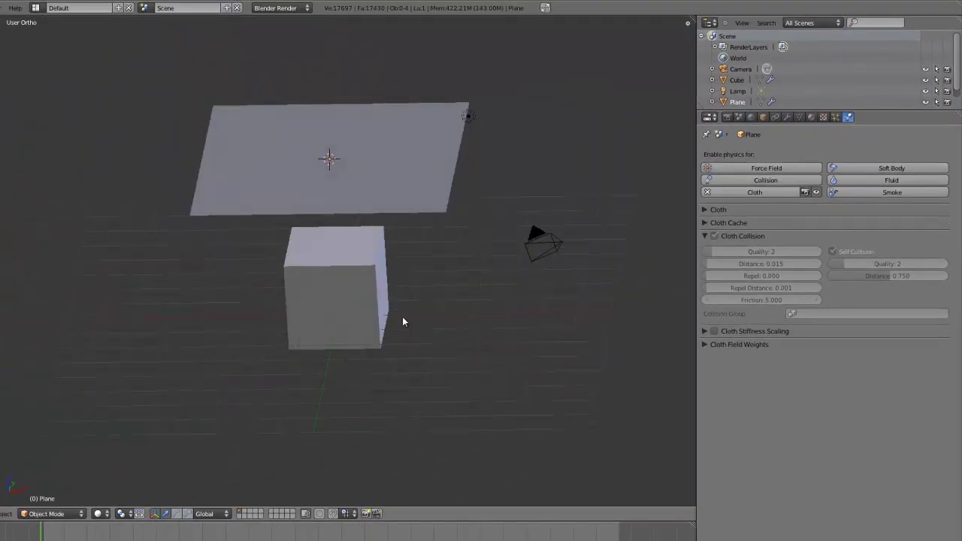
# Replay the cloth animation, then stop it and return to the first frame
pyautogui.hotkey('alt', 'a')
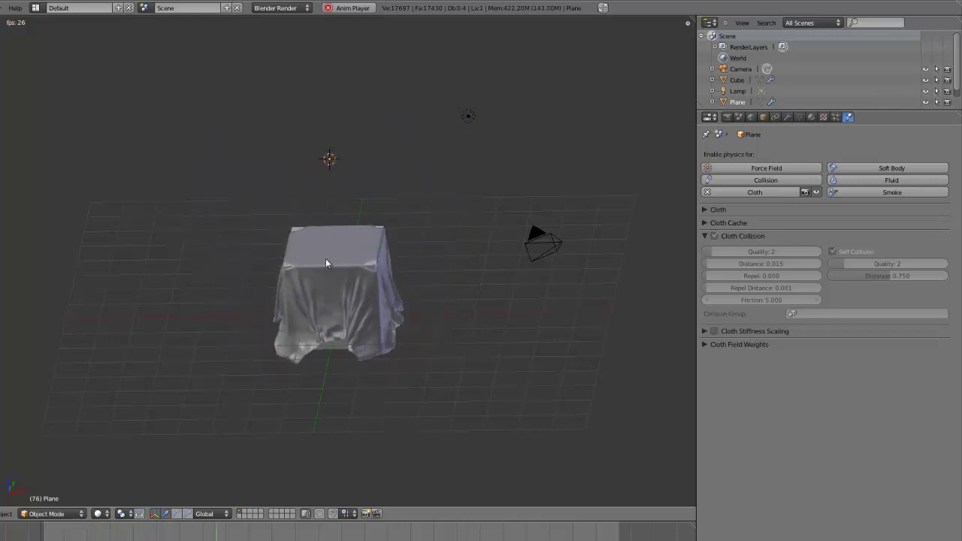
pyautogui.press('Escape')
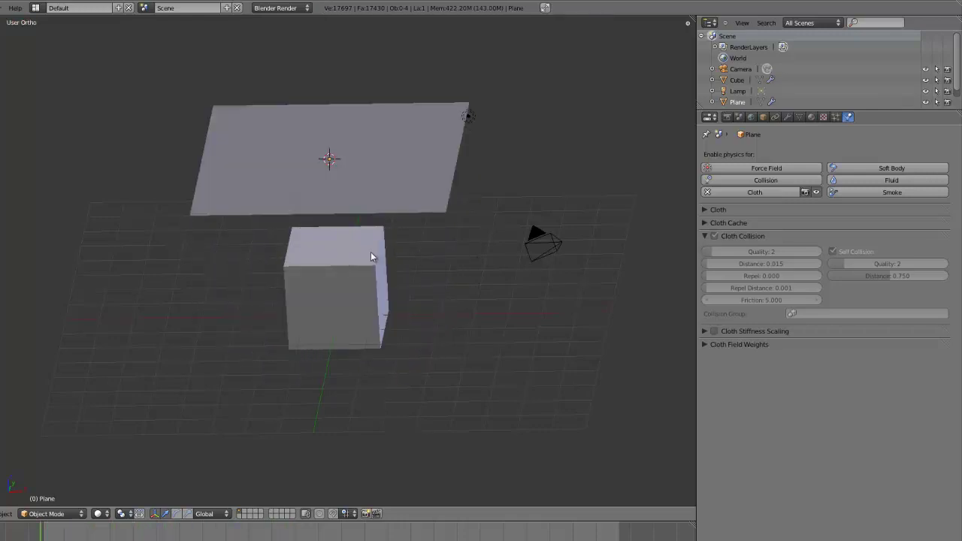
pyautogui.press('KP_5')
# Delete the cube and the cloth plane, then switch to front view
pyautogui.rightClick(344, 286)
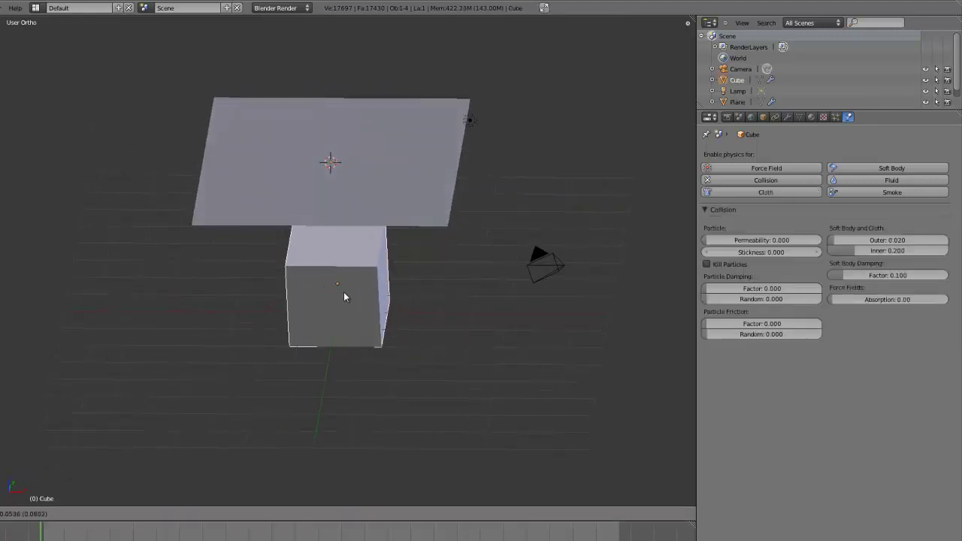
pyautogui.press('x')
pyautogui.click(393, 316)
pyautogui.rightClick(391, 214)
pyautogui.press('x')
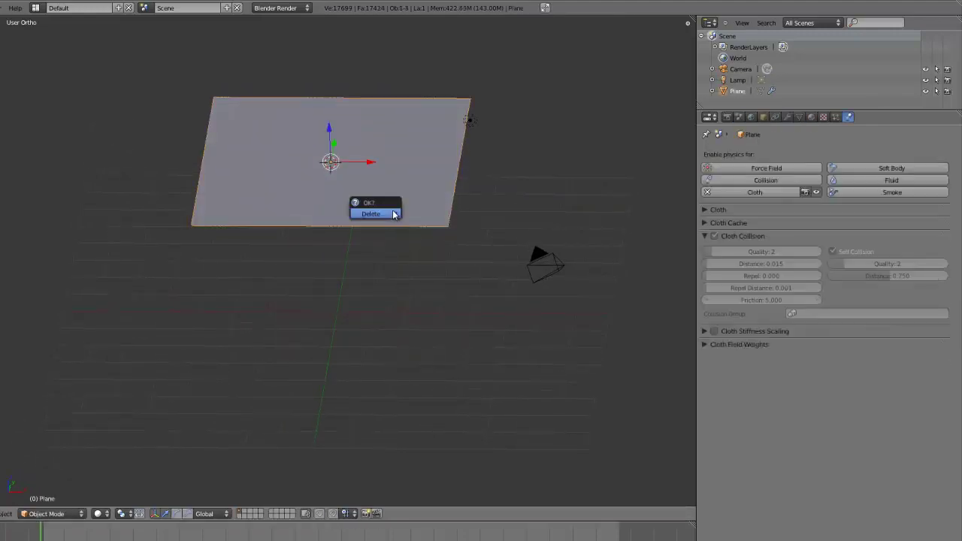
pyautogui.click(393, 213)
pyautogui.press('KP_1')
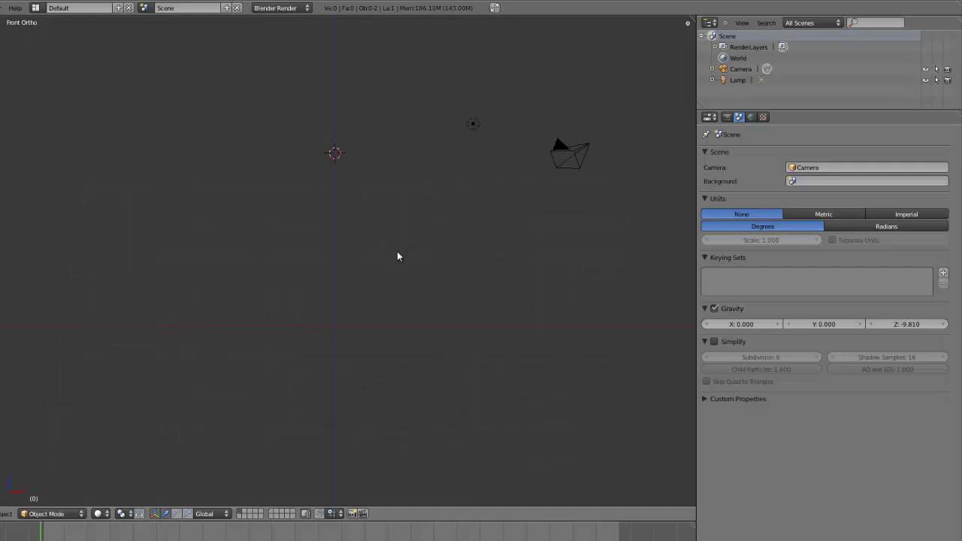
pyautogui.hotkey('shift', 'a')
# Add a new plane, rotate it 90° about X to stand upright, and scale it up
pyautogui.click(430, 254)
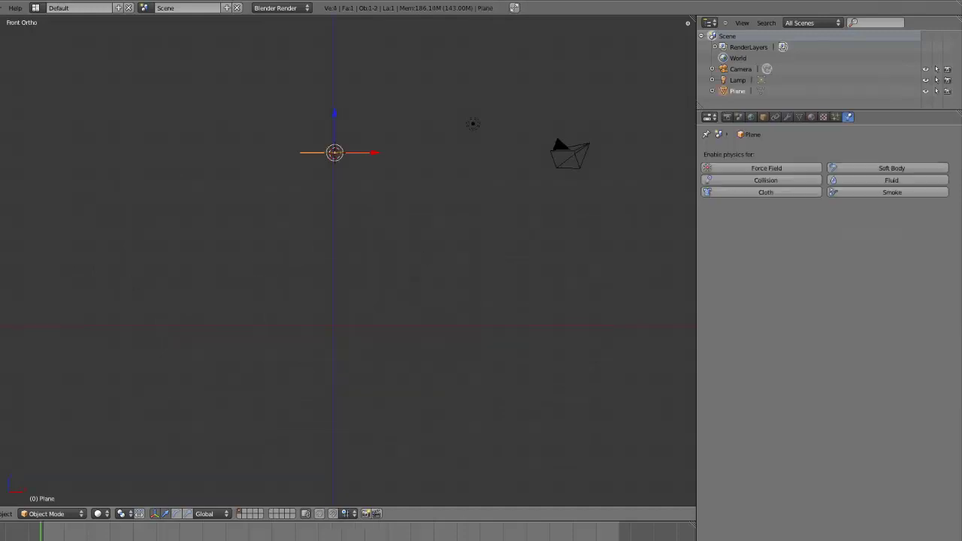
pyautogui.write('rx90')
pyautogui.press('Return')
pyautogui.press('s')
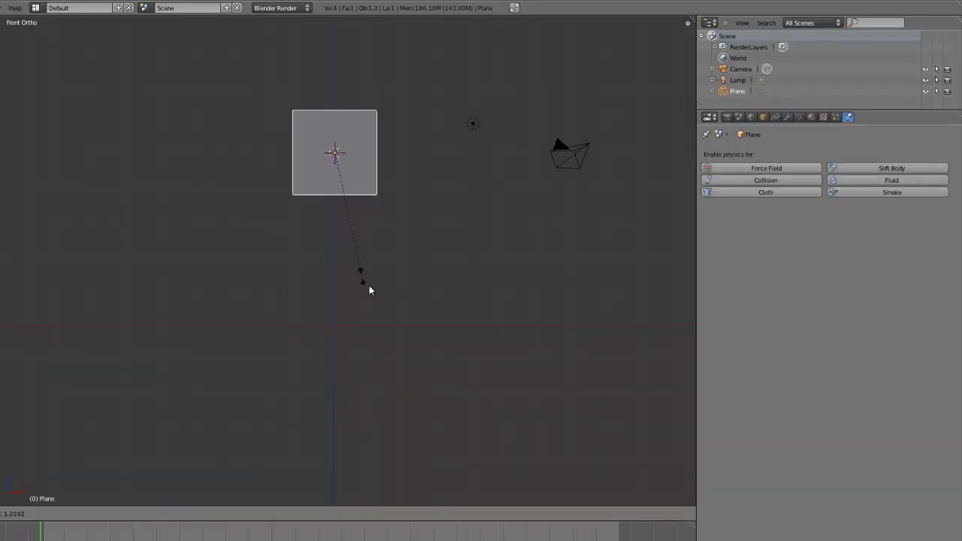
pyautogui.click(430, 329)
# In Edit Mode, subdivide the plane into a finer 22x22 grid, then return to Object Mode
pyautogui.press('Tab')
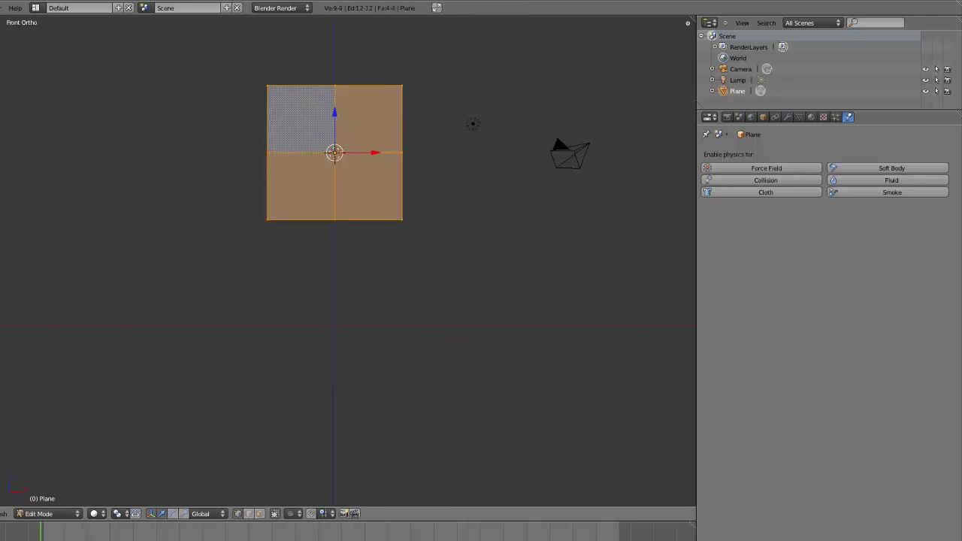
pyautogui.scroll(3, 335, 153)
pyautogui.scroll(3, 335, 152)
pyautogui.scroll(3, 335, 153)
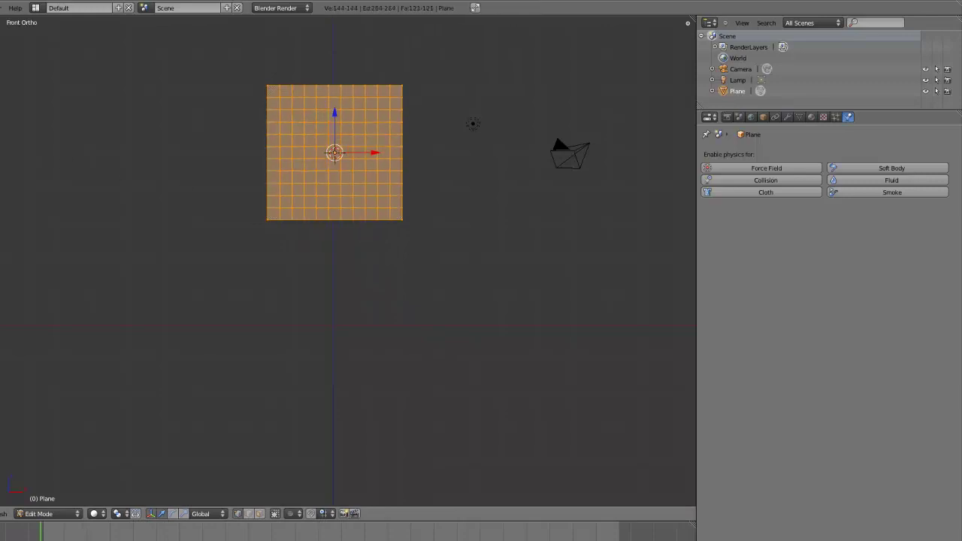
pyautogui.hotkey('shift', 'r')
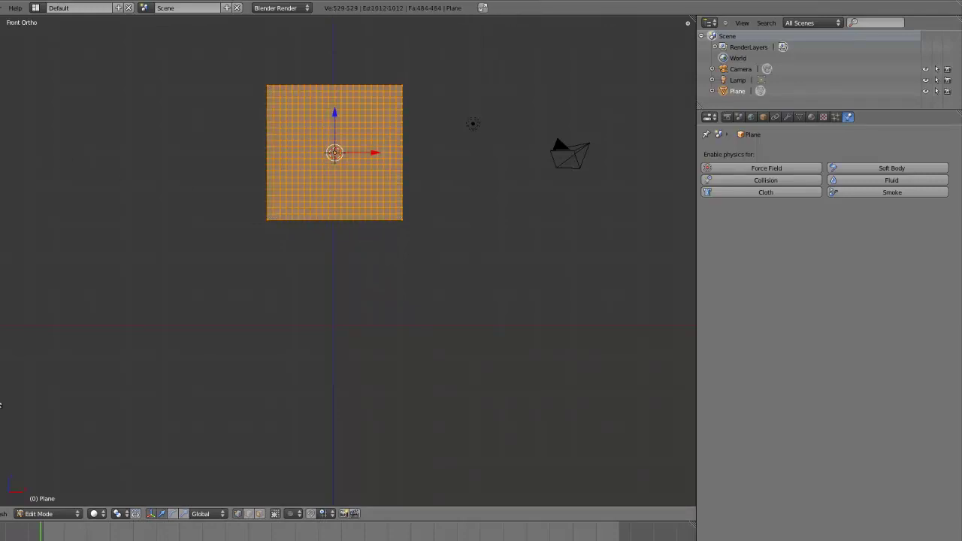
pyautogui.press('Tab')
# Lower the plane along Z below the 3D cursor and orbit until it faces the front
pyautogui.press('g')
pyautogui.press('z')
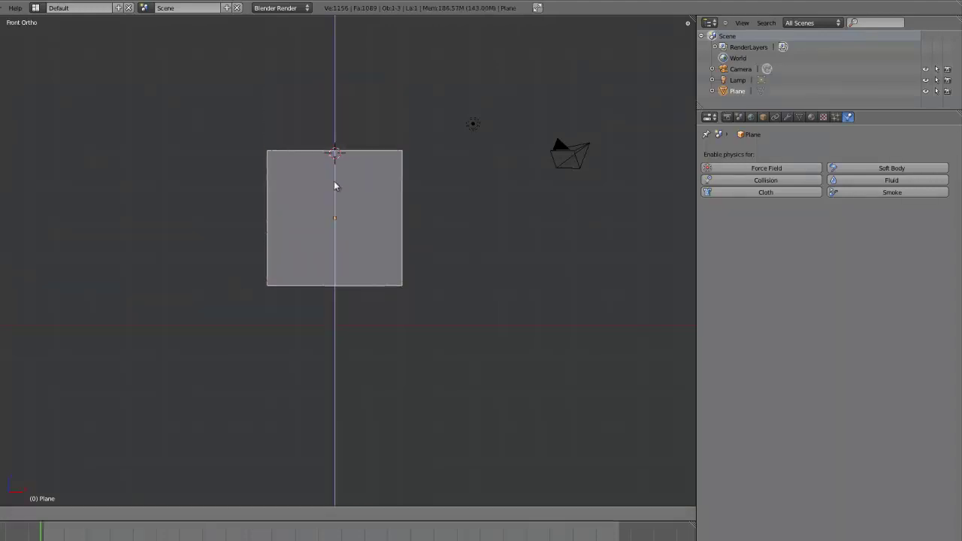
pyautogui.click(331, 185)
pyautogui.moveTo(352, 195); pyautogui.dragTo(374, 223, button='middle')
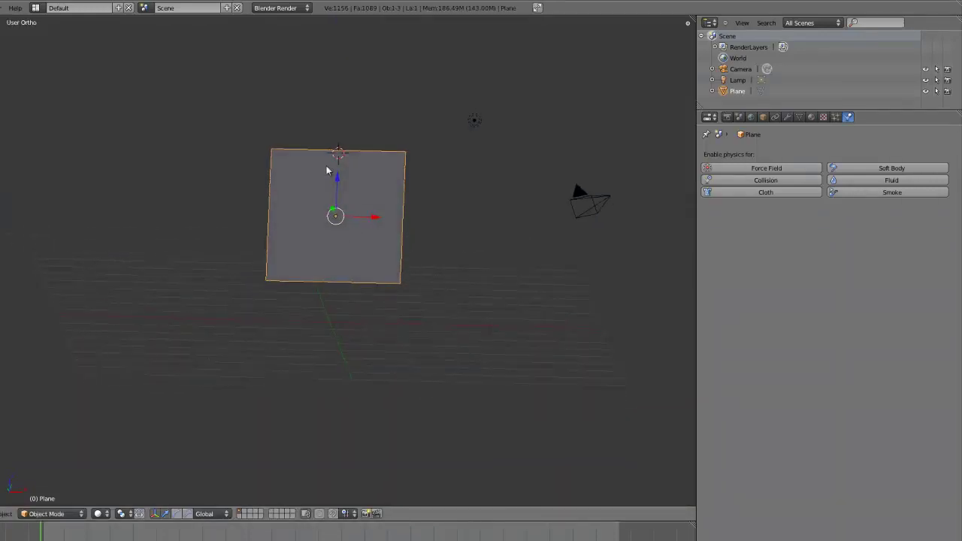
pyautogui.scroll(4, 361, 259)
pyautogui.scroll(-5, 362, 263)
pyautogui.moveTo(330, 163); pyautogui.dragTo(331, 220, button='middle')
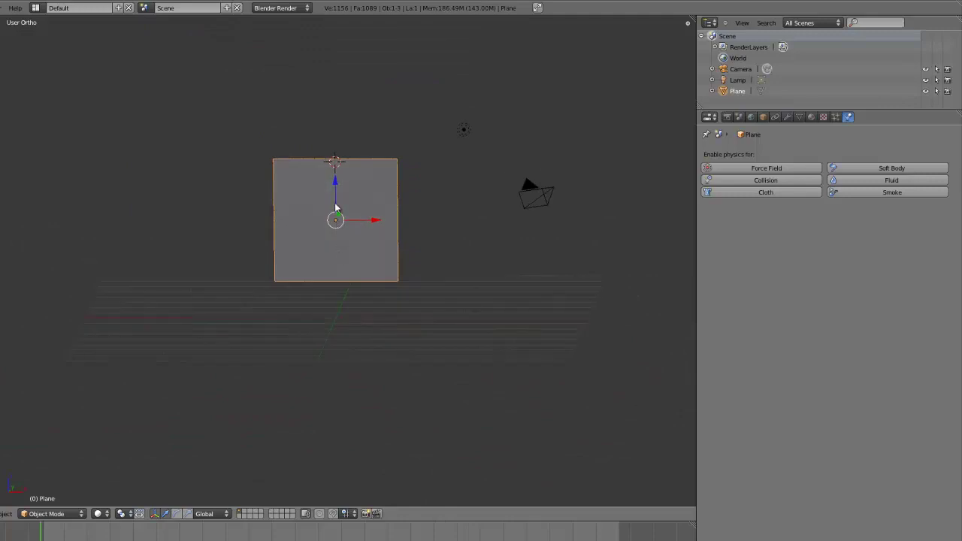
pyautogui.scroll(3, 331, 220)
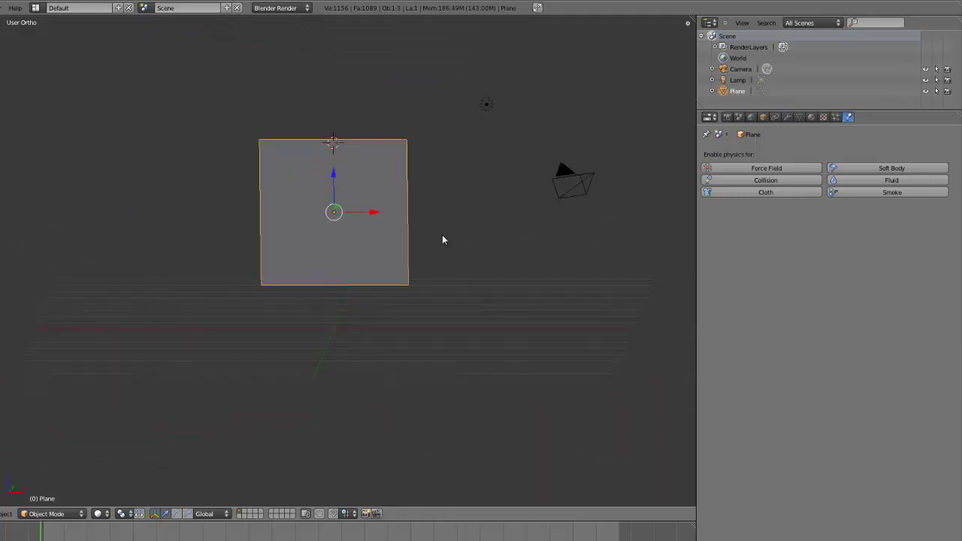
# Enable Cloth physics on the plane and show its Silk settings: Steps 5, Mass 0.300, Structural 15.000
pyautogui.click(777, 194)
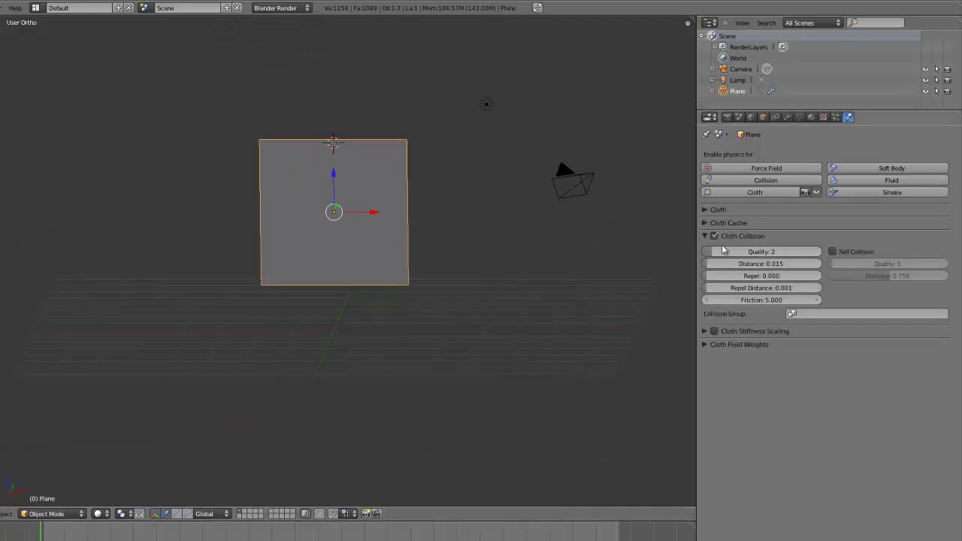
pyautogui.click(704, 235)
pyautogui.click(705, 210)
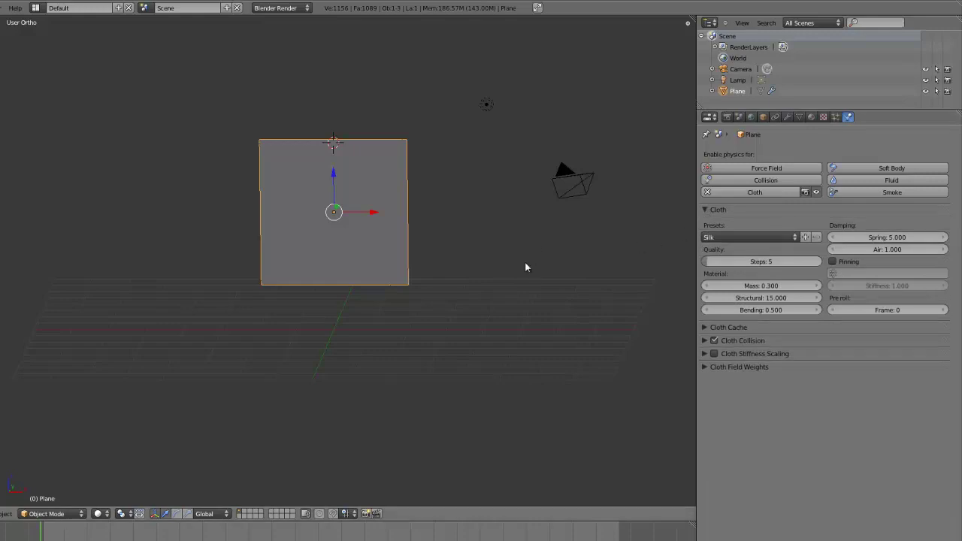
# Play the unpinned cloth simulation twice, watching the plane drop straight down, then reset to frame 0
pyautogui.hotkey('alt', 'a')
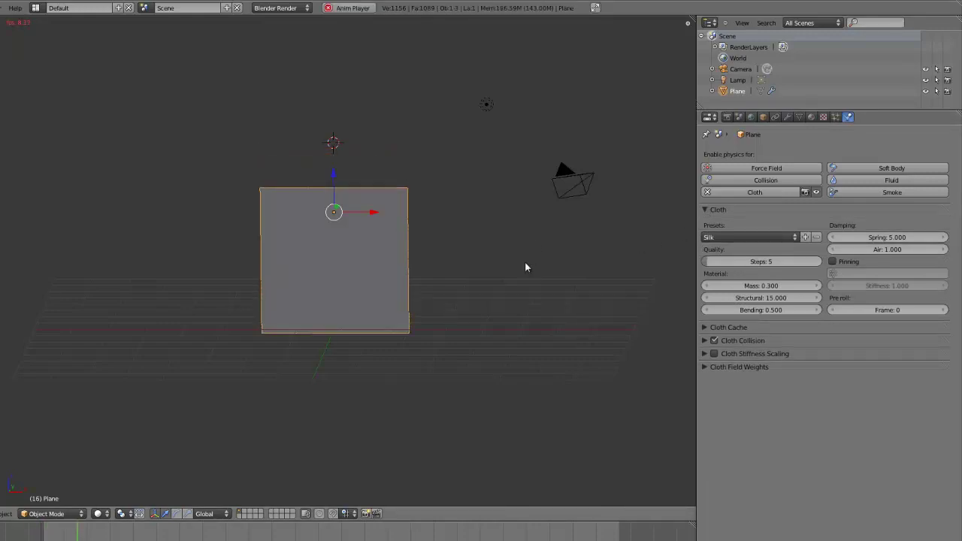
pyautogui.press('Escape')
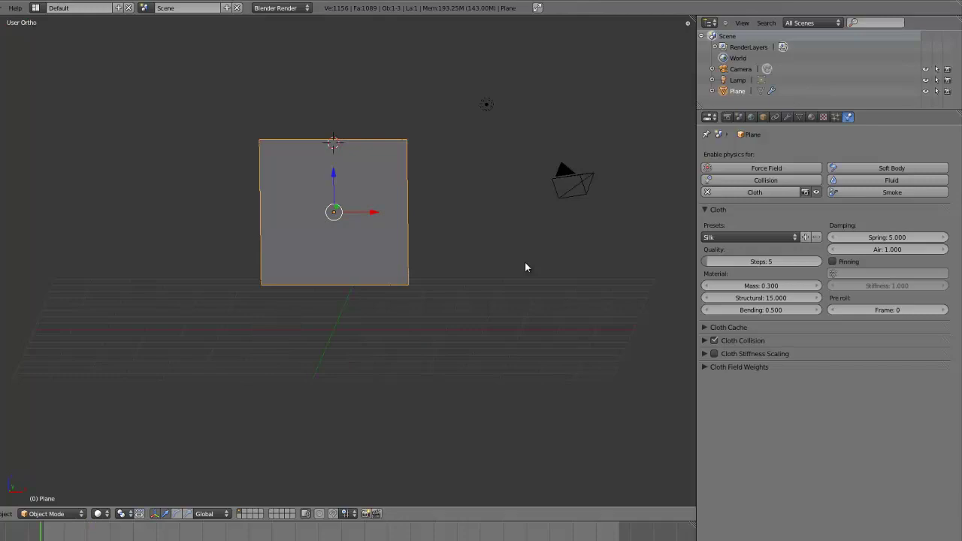
pyautogui.hotkey('alt', 'a')
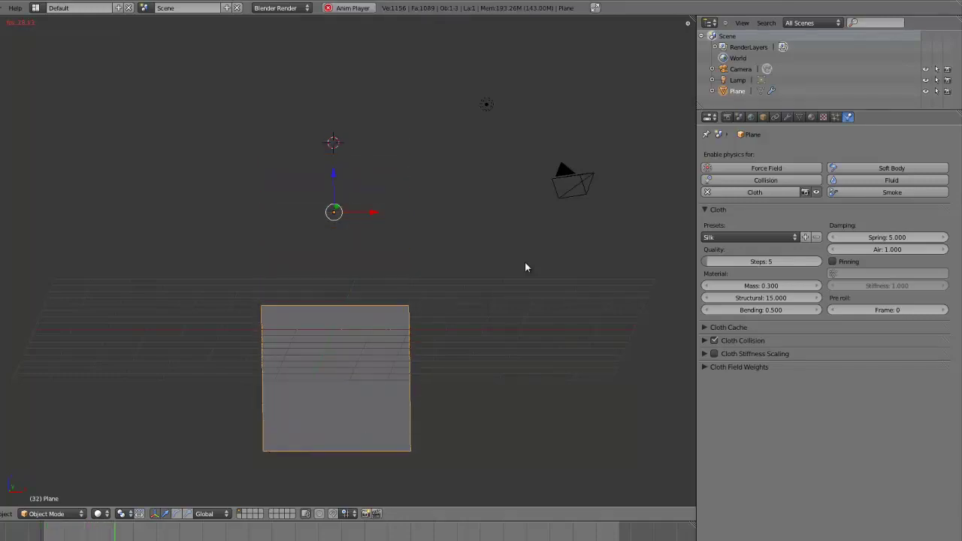
pyautogui.press('Escape')
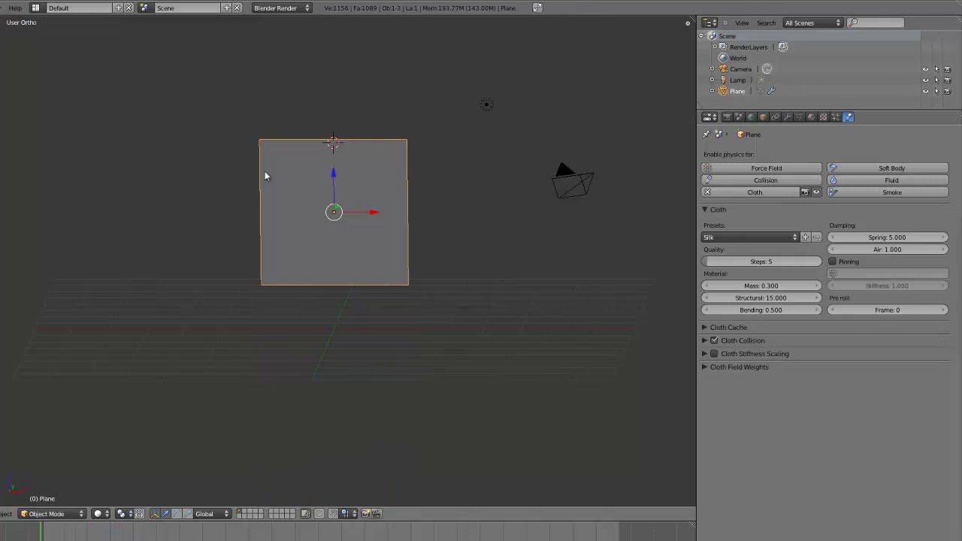
pyautogui.scroll(3, 264, 176)
pyautogui.moveTo(301, 193)
pyautogui.mouseDown(button='middle')
pyautogui.moveTo(318, 142)
pyautogui.moveTo(329, 279)
pyautogui.moveTo(328, 243)
pyautogui.mouseUp(button='middle')
# From front view in Edit Mode, deselect everything and box-select only the plane's top row of 34 vertices
pyautogui.press('KP_1')
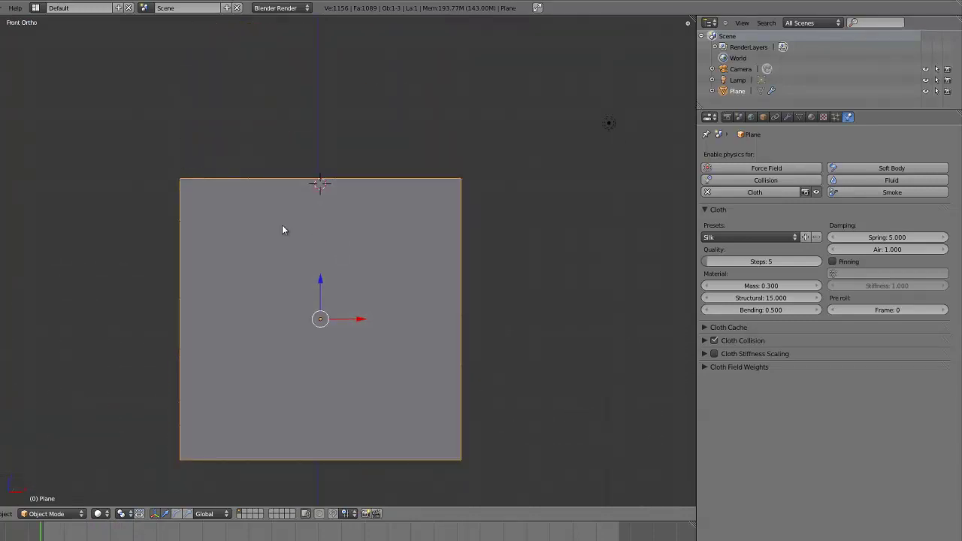
pyautogui.press('Tab')
pyautogui.scroll(2, 243, 217)
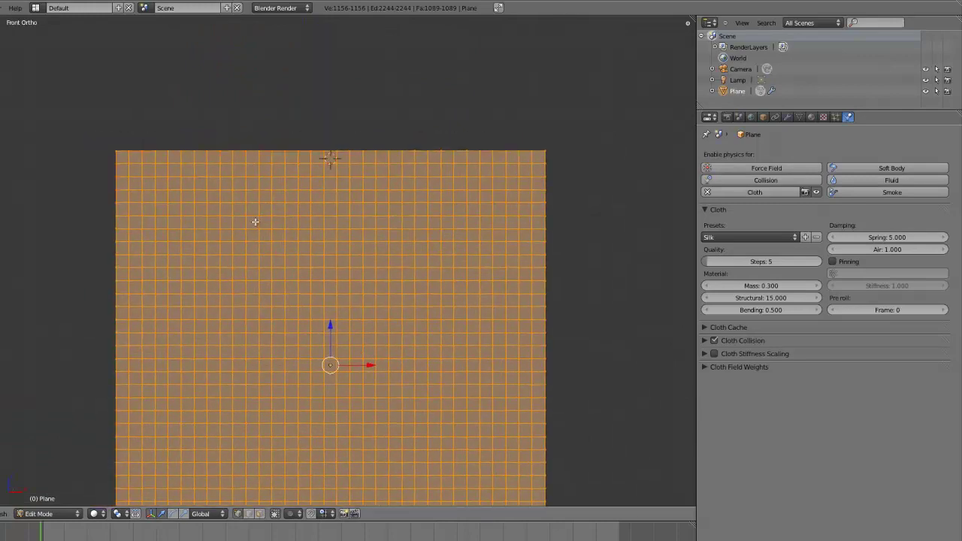
pyautogui.press('a')
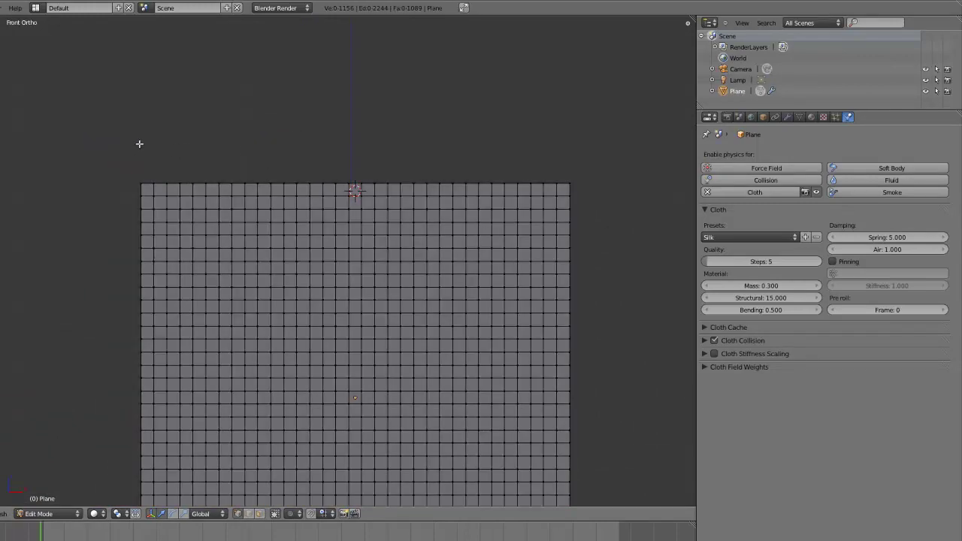
pyautogui.moveTo(112, 140); pyautogui.dragTo(606, 192)
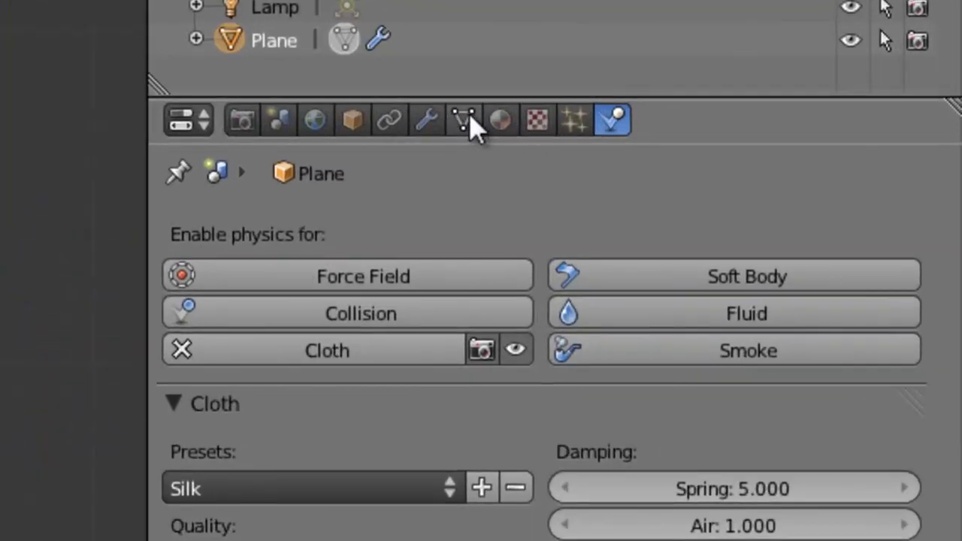
# Create a vertex group named Fix and assign the selected top-row vertices to it
pyautogui.click(466, 119)
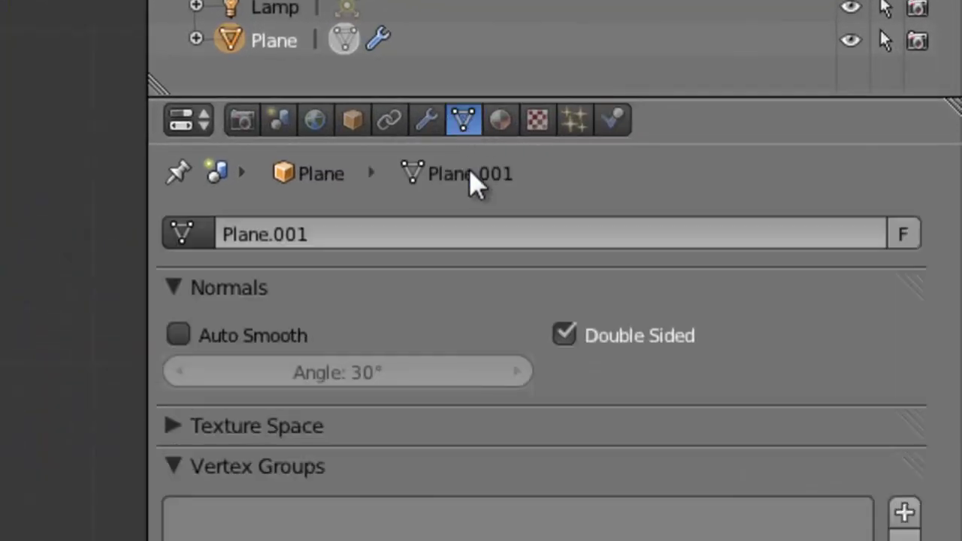
pyautogui.scroll(-5, 262, 248)
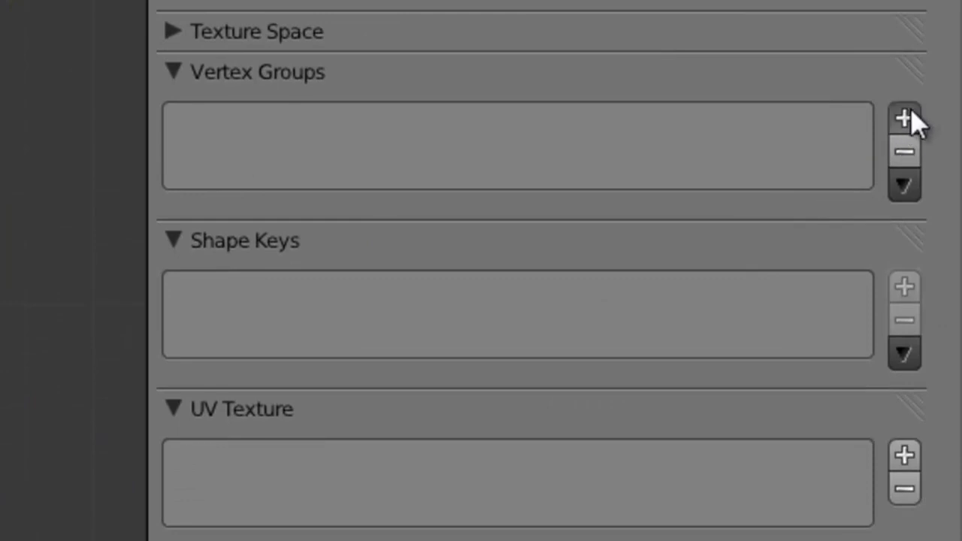
pyautogui.click(905, 118)
pyautogui.click(545, 316)
pyautogui.write('F')
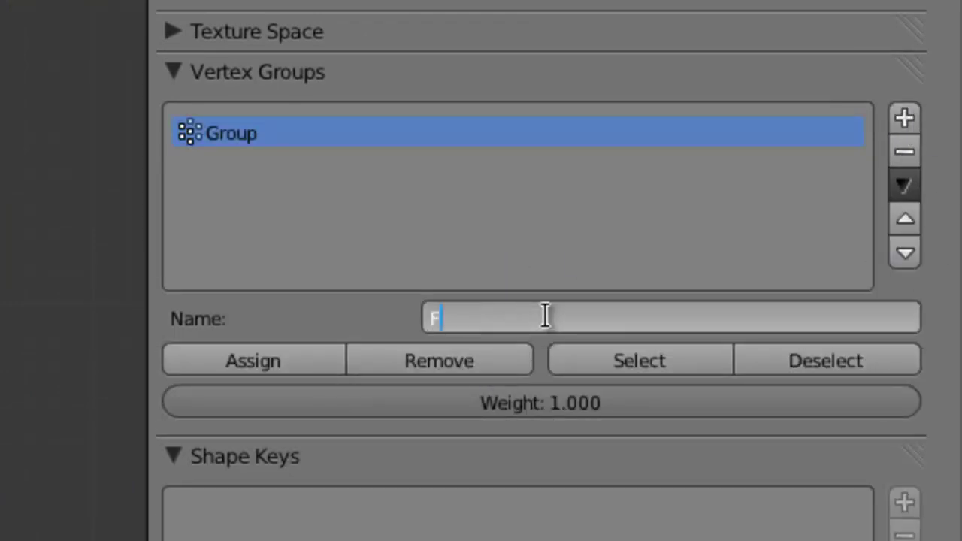
pyautogui.write('ix')
pyautogui.press('Return')
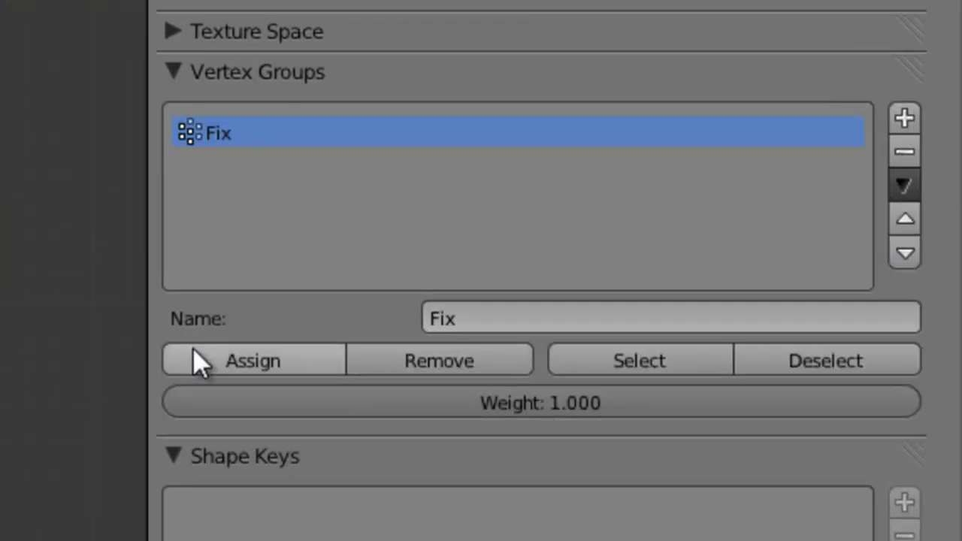
pyautogui.click(234, 361)
# Back in Object Mode, turn on cloth Pinning using the Fix group
pyautogui.press('Tab')
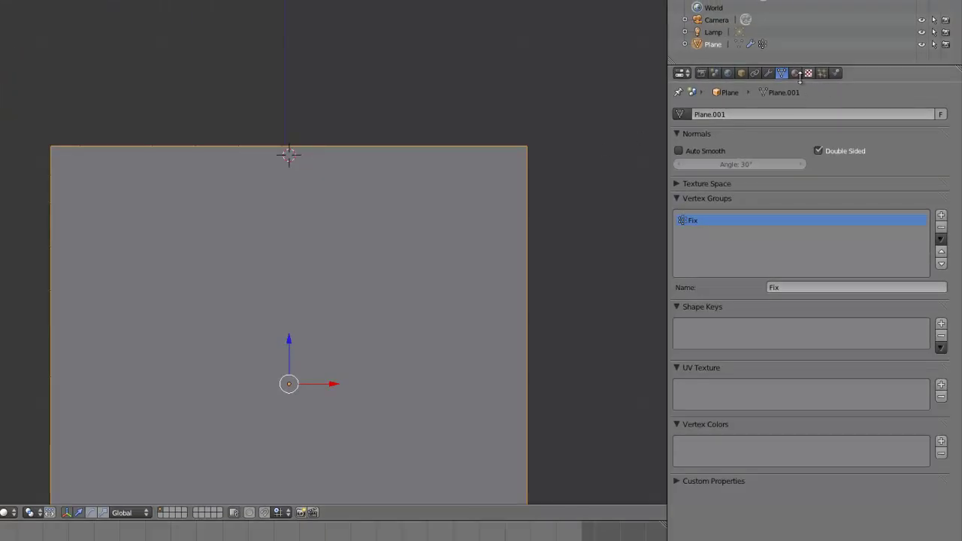
pyautogui.click(837, 73)
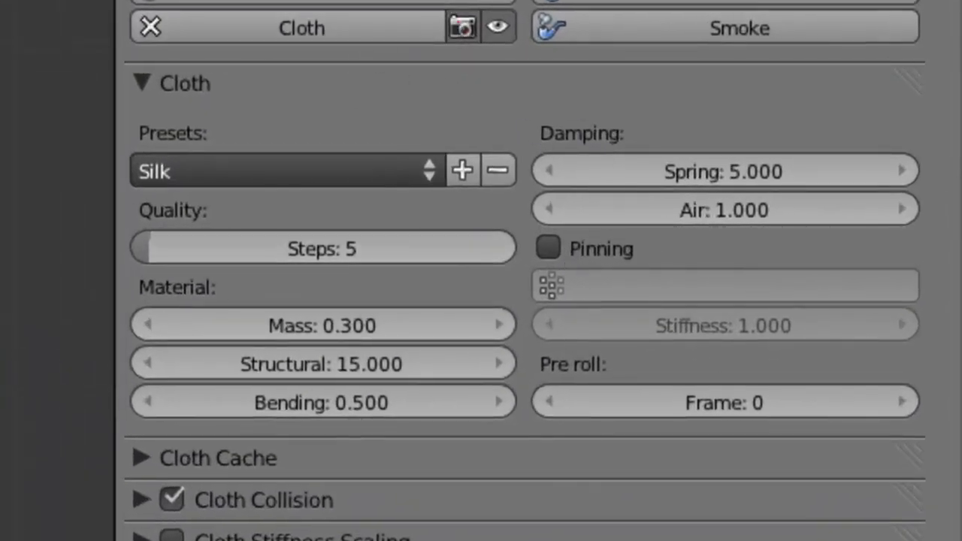
pyautogui.click(562, 254)
pyautogui.click(645, 290)
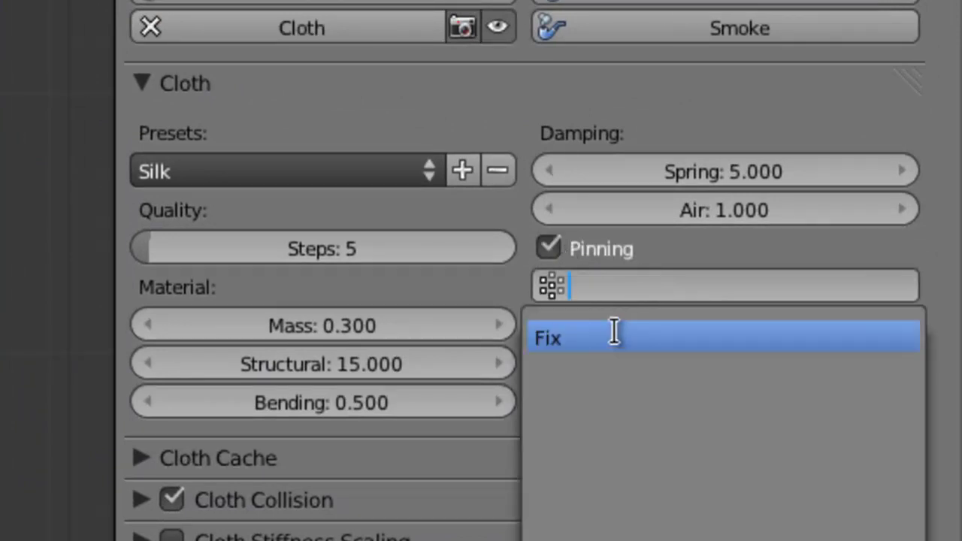
pyautogui.click(611, 336)
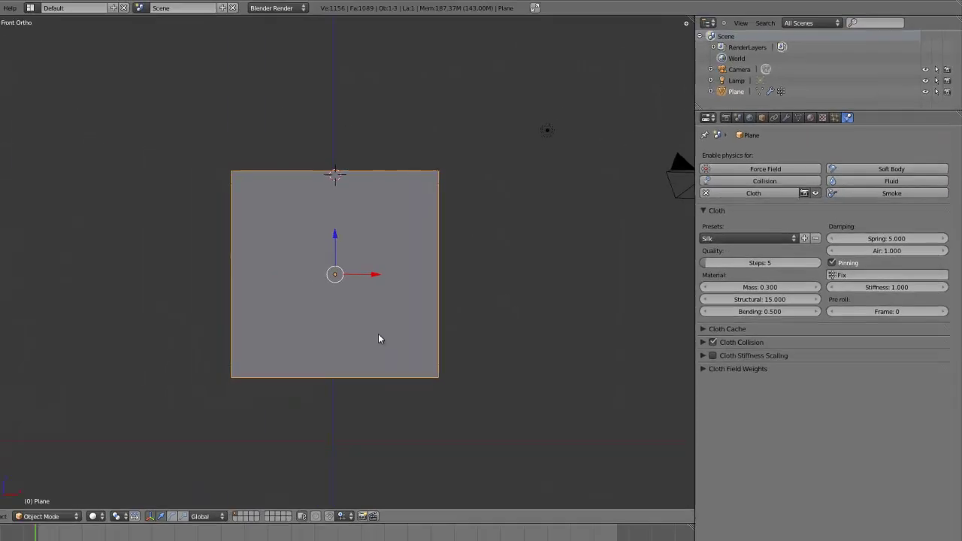
# Play the pinned simulation to confirm the cloth stays hanging, then place the 3D cursor below the plane
pyautogui.moveTo(381, 338)
pyautogui.mouseDown(button='middle')
pyautogui.moveTo(348, 296)
pyautogui.moveTo(339, 346)
pyautogui.moveTo(303, 382)
pyautogui.moveTo(305, 350)
pyautogui.mouseUp(button='middle')
pyautogui.hotkey('alt', 'a')
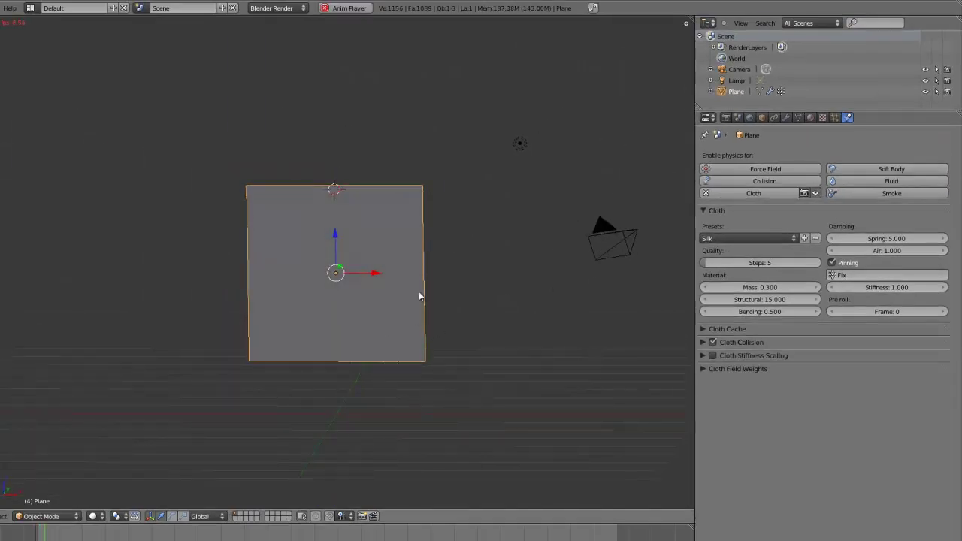
pyautogui.moveTo(380, 283); pyautogui.dragTo(288, 326, button='middle')
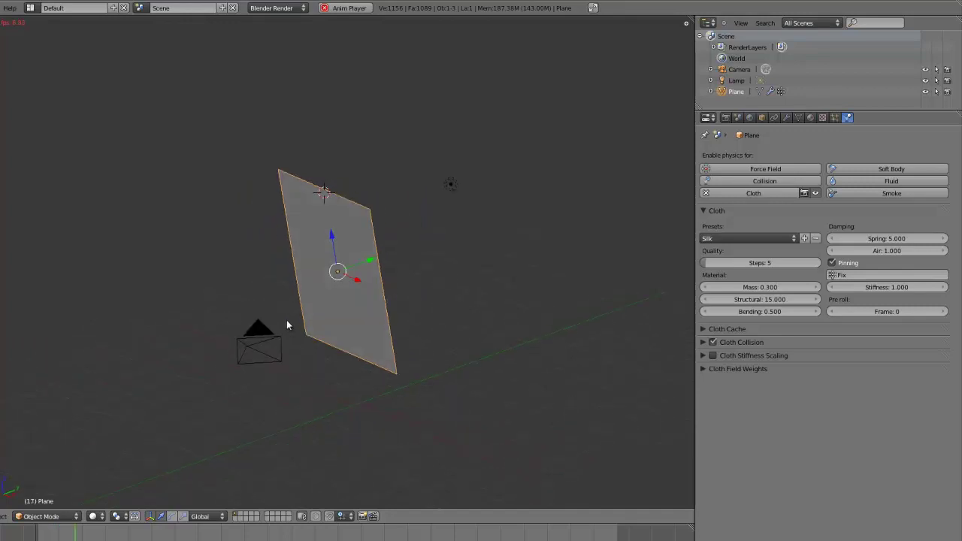
pyautogui.press('Escape')
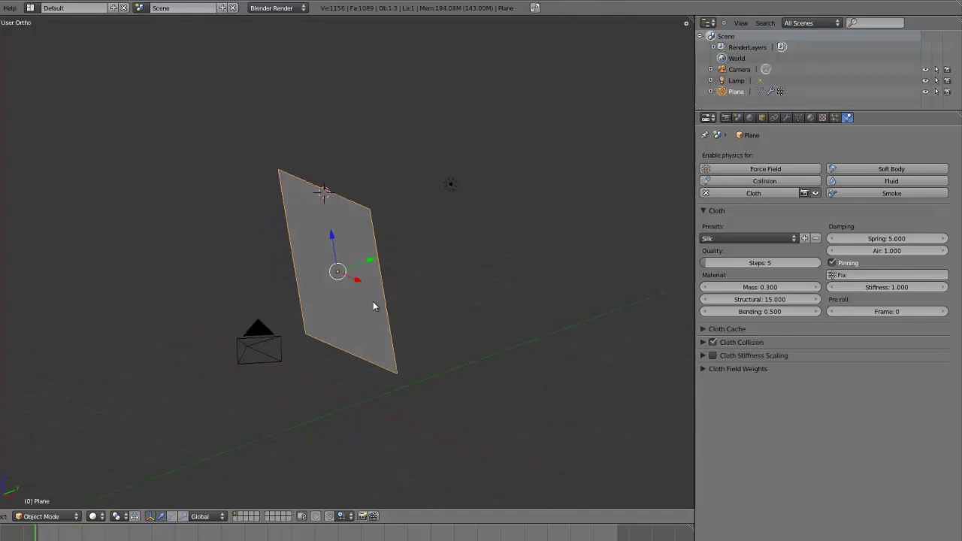
pyautogui.moveTo(328, 341)
pyautogui.mouseDown(button='middle')
pyautogui.moveTo(351, 372)
pyautogui.moveTo(374, 331)
pyautogui.moveTo(324, 351)
pyautogui.moveTo(364, 396)
pyautogui.moveTo(345, 363)
pyautogui.mouseUp(button='middle')
pyautogui.click(364, 396)
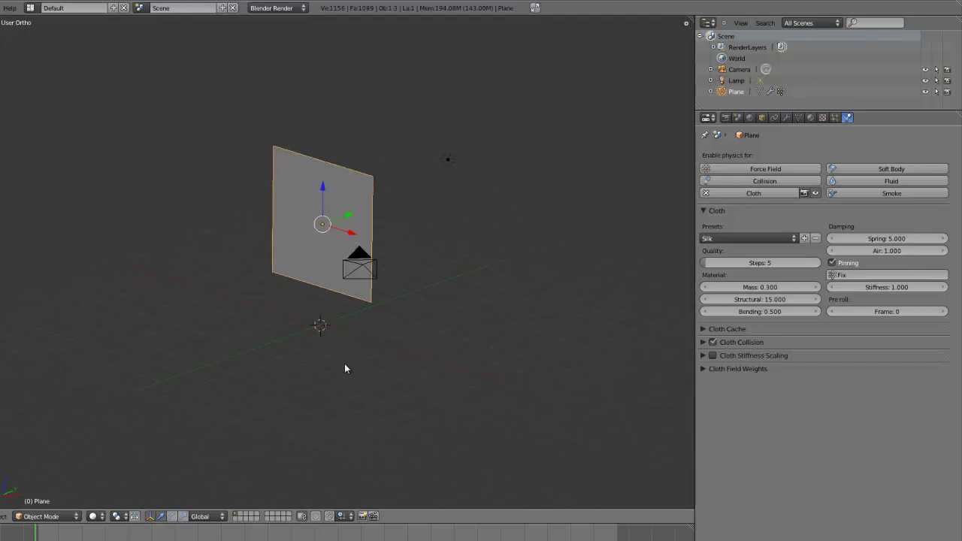
pyautogui.hotkey('shift', 'a')
# Add a cube at the cursor, raise it along Z, and give it Collision physics
pyautogui.click(387, 376)
pyautogui.press('g')
pyautogui.press('z')
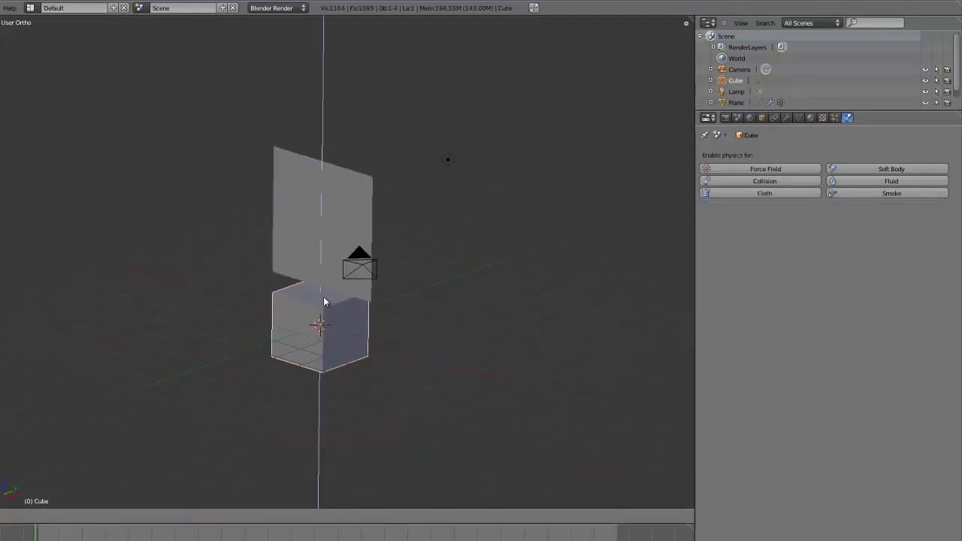
pyautogui.click(335, 268)
pyautogui.moveTo(345, 279); pyautogui.dragTo(289, 305, button='middle')
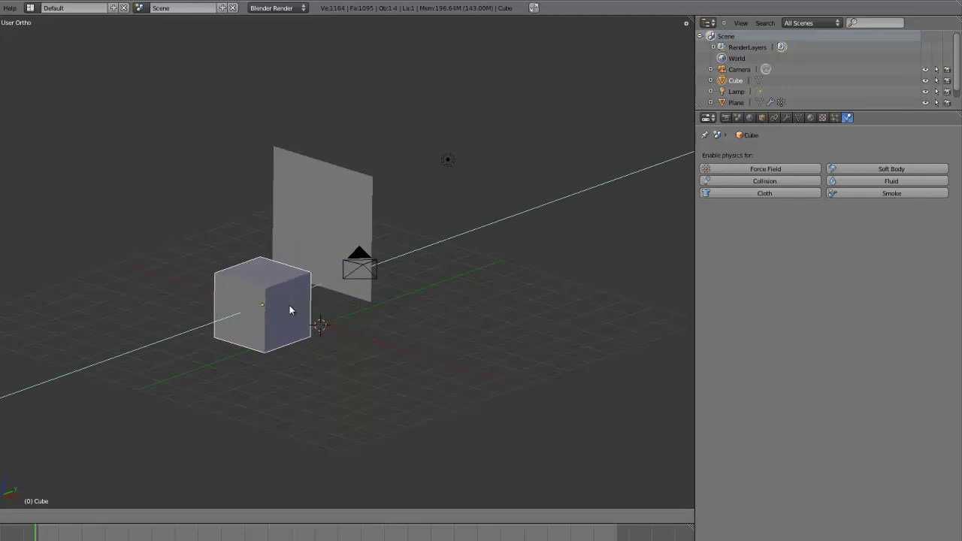
pyautogui.moveTo(371, 325); pyautogui.dragTo(423, 244, button='middle')
pyautogui.click(767, 182)
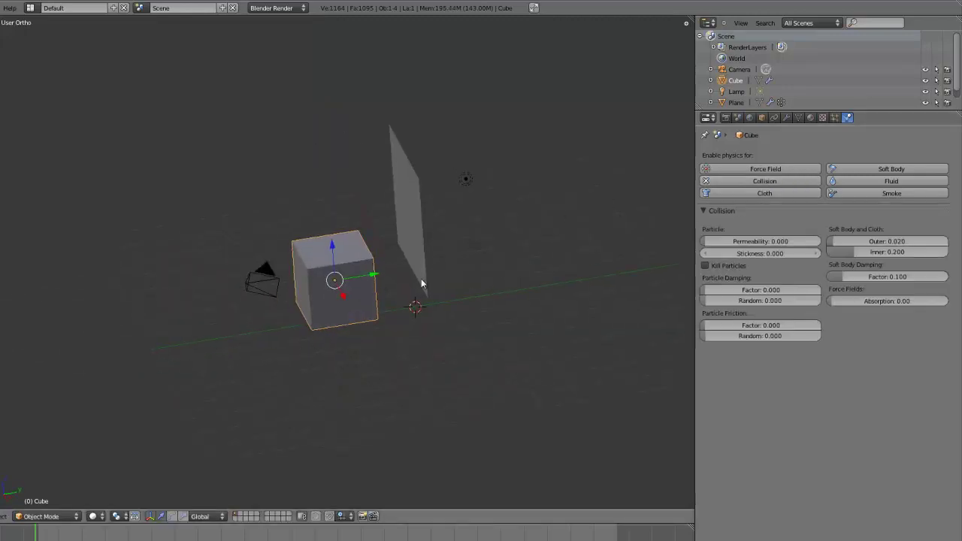
# Play the simulation and select the cube to watch it push against the pinned cloth
pyautogui.hotkey('alt', 'a')
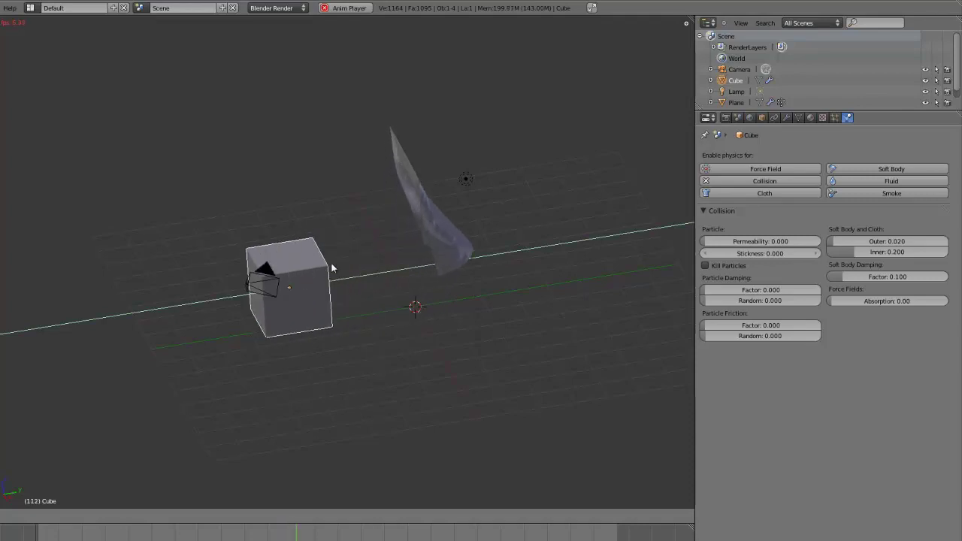
pyautogui.rightClick(356, 283)
pyautogui.moveTo(359, 297)
pyautogui.mouseDown(button='middle')
pyautogui.moveTo(504, 262)
pyautogui.moveTo(450, 223)
pyautogui.moveTo(448, 288)
pyautogui.moveTo(395, 325)
pyautogui.moveTo(342, 339)
pyautogui.moveTo(397, 354)
pyautogui.moveTo(380, 344)
pyautogui.mouseUp(button='middle')
# Delete the cube and switch to a wireframe side view
pyautogui.press('x')
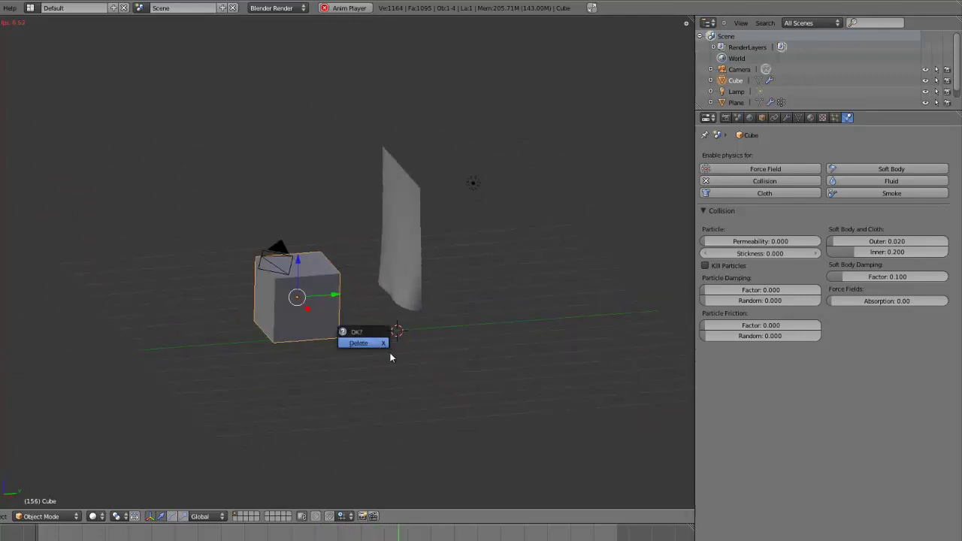
pyautogui.press('Return')
pyautogui.press('KP_3')
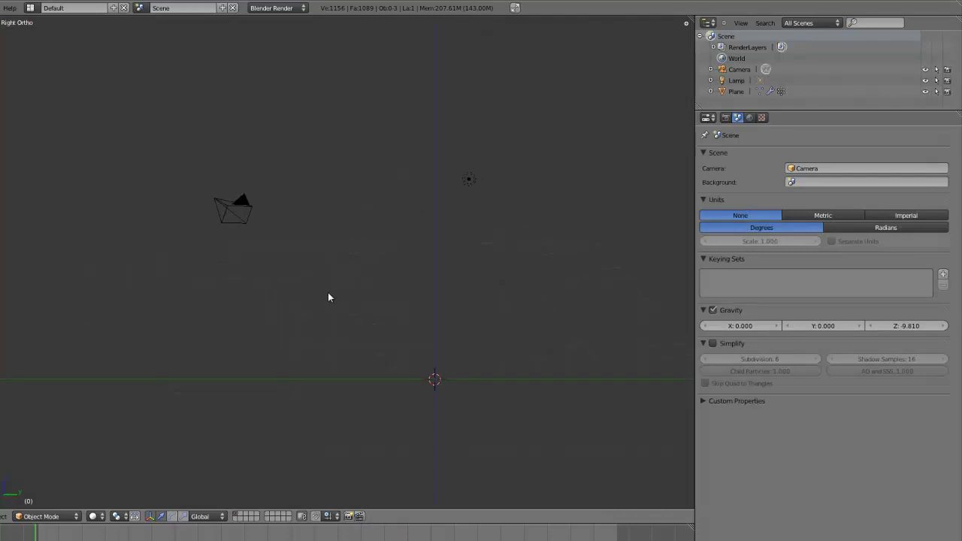
pyautogui.press('z')
# Add a Wind force field, stand it upright beside the plane, and tilt it slightly toward the cloth
pyautogui.hotkey('shift', 'a')
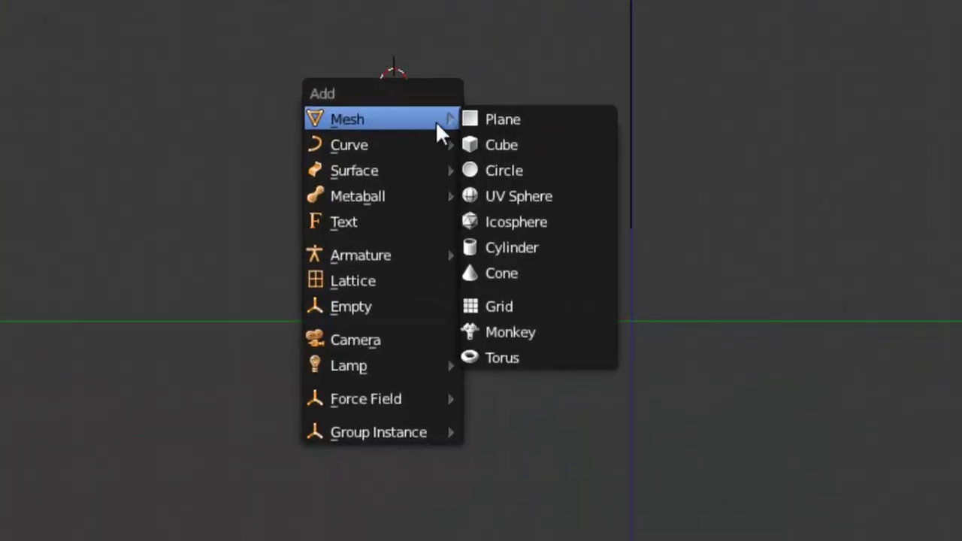
pyautogui.moveTo(366, 399)
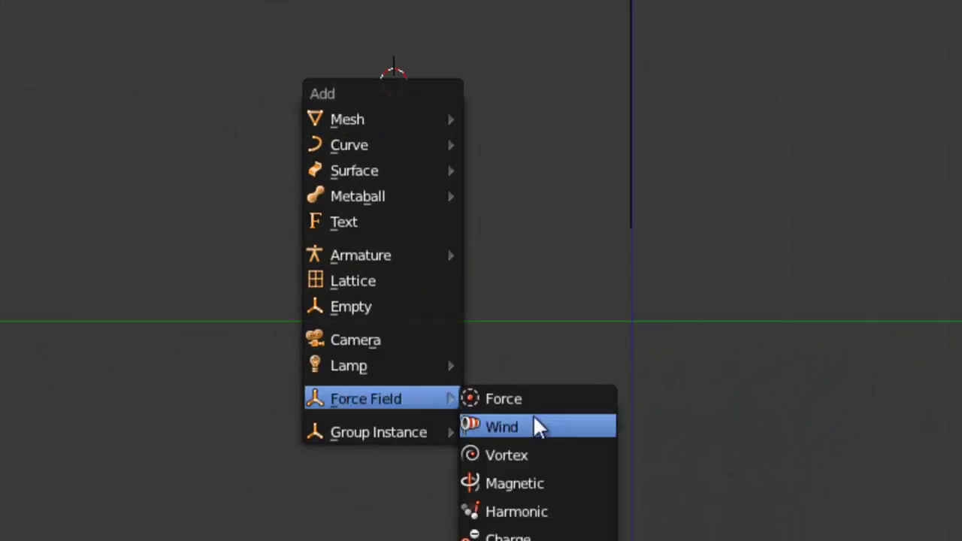
pyautogui.click(540, 427)
pyautogui.press('r')
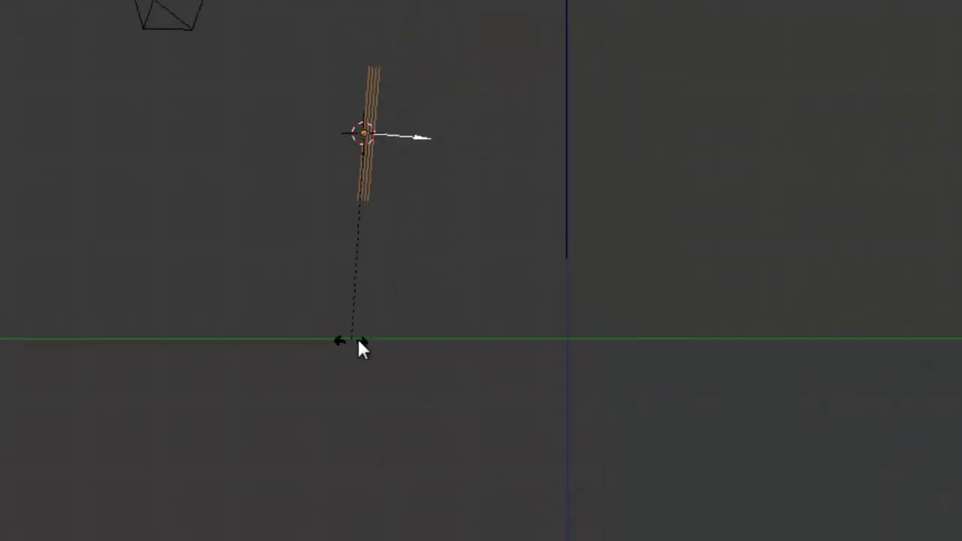
pyautogui.click(297, 359)
pyautogui.press('g')
pyautogui.click(311, 386)
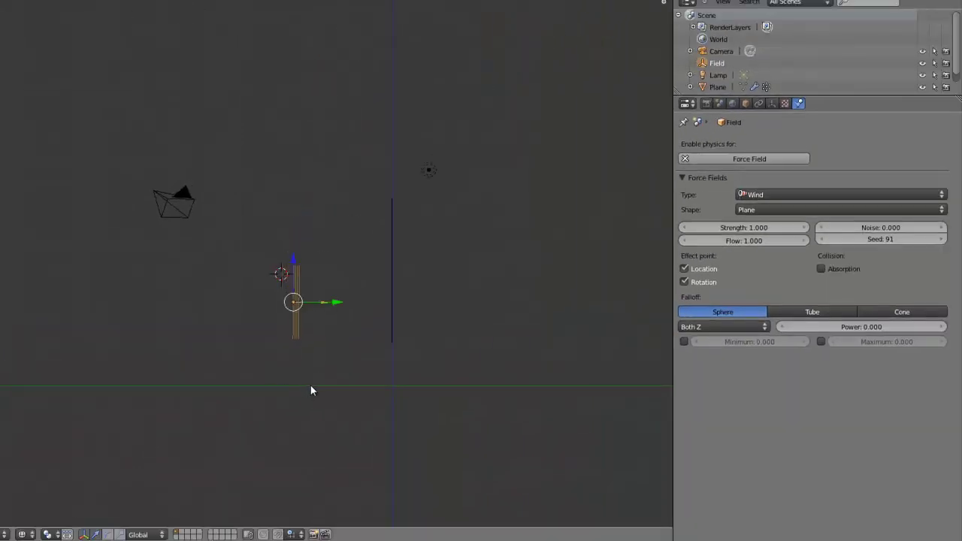
pyautogui.press('r')
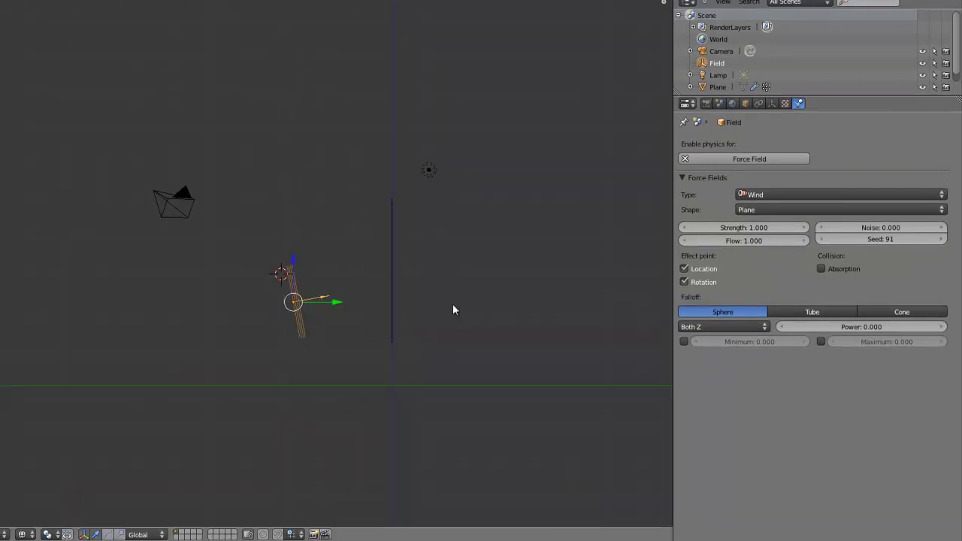
# Return to solid shading and raise the Wind field Strength to 204.480
pyautogui.moveTo(424, 281)
pyautogui.mouseDown(button='middle')
pyautogui.moveTo(458, 338)
pyautogui.moveTo(485, 329)
pyautogui.mouseUp(button='middle')
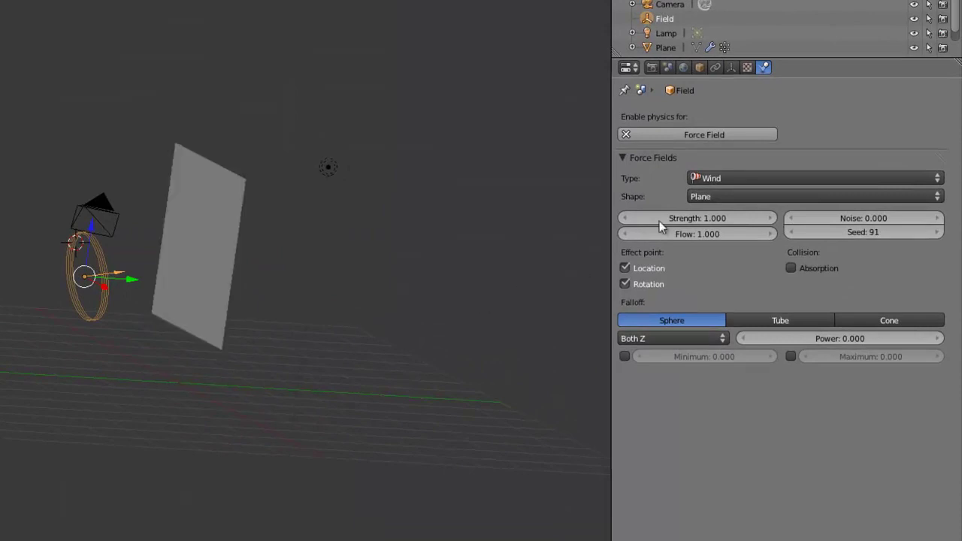
pyautogui.press('z')
pyautogui.moveTo(715, 218); pyautogui.dragTo(793, 224)
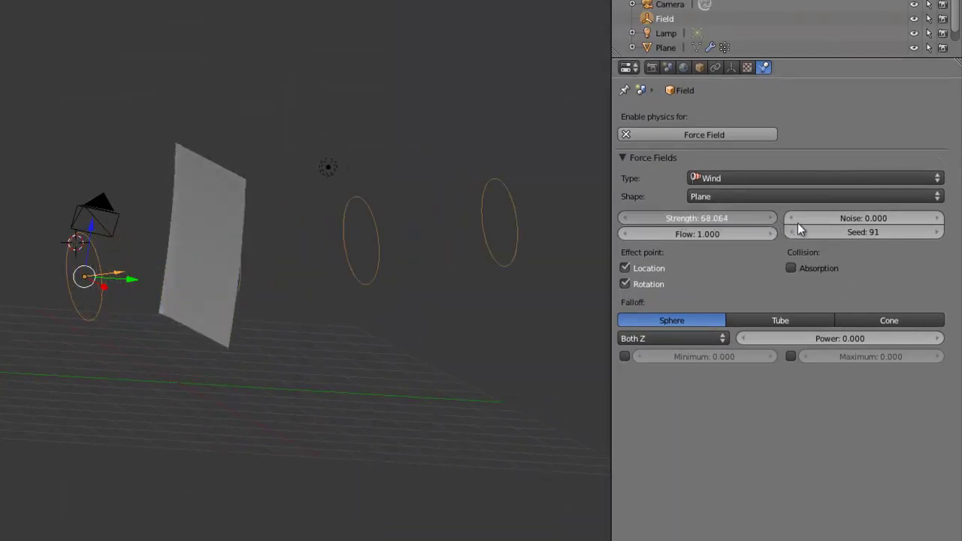
pyautogui.press('KP_3')
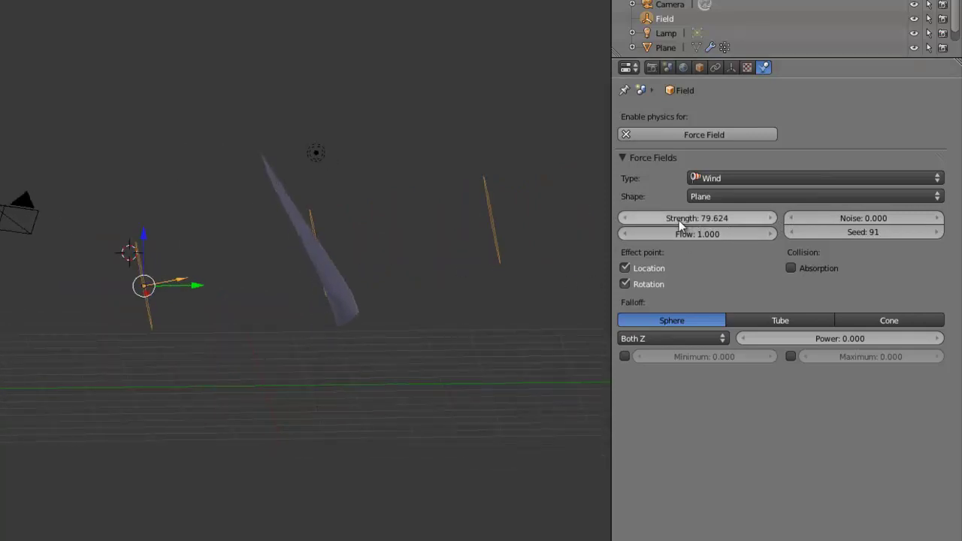
pyautogui.moveTo(671, 218); pyautogui.dragTo(742, 215)
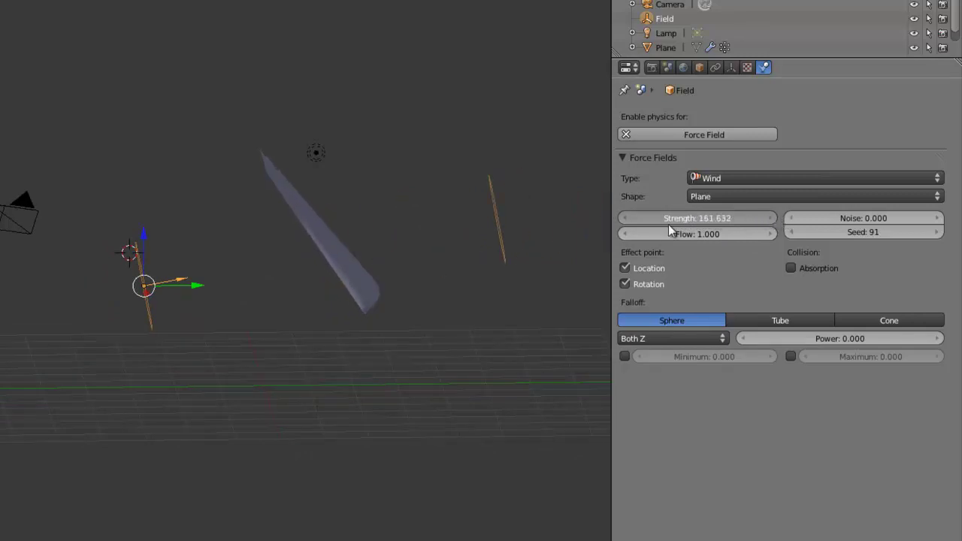
pyautogui.moveTo(669, 223); pyautogui.dragTo(670, 226)
pyautogui.moveTo(747, 218); pyautogui.dragTo(786, 222)
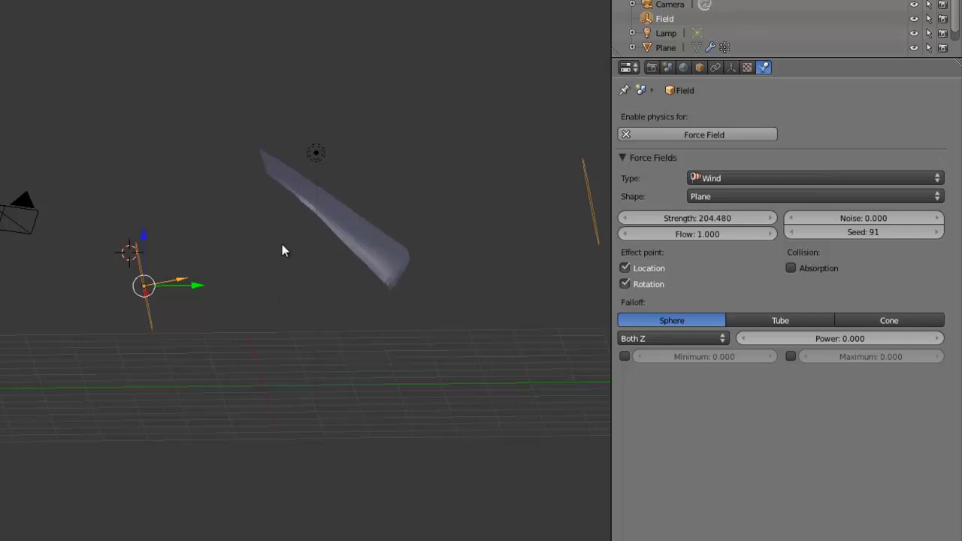
# Orbit around the cloth to watch it blown sideways and flapping in the wind
pyautogui.moveTo(282, 248)
pyautogui.mouseDown(button='middle')
pyautogui.moveTo(393, 265)
pyautogui.moveTo(282, 323)
pyautogui.moveTo(149, 354)
pyautogui.mouseUp(button='middle')
pyautogui.moveTo(152, 400)
pyautogui.mouseDown(button='middle')
pyautogui.moveTo(180, 423)
pyautogui.moveTo(123, 387)
pyautogui.moveTo(172, 414)
pyautogui.moveTo(164, 346)
pyautogui.mouseUp(button='middle')
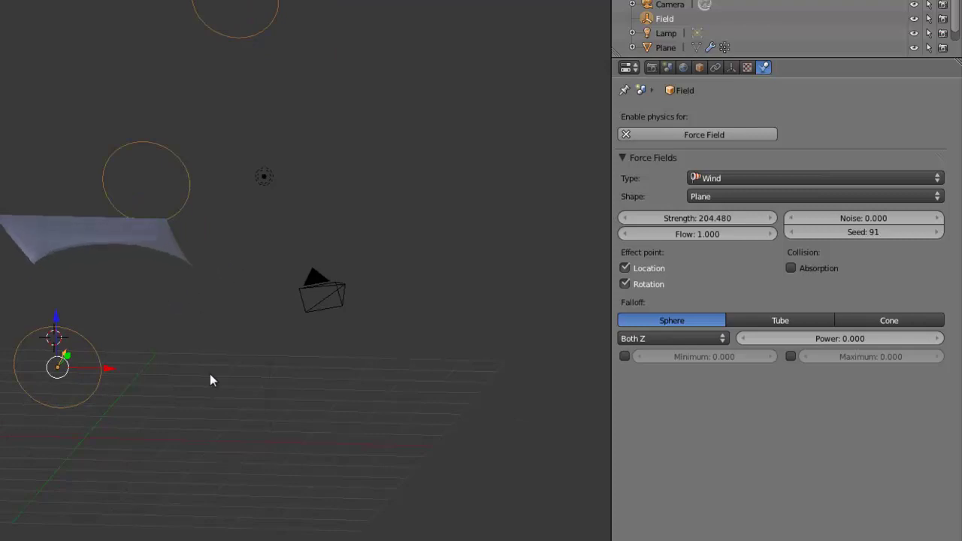
pyautogui.moveTo(194, 404); pyautogui.dragTo(131, 402, button='middle')
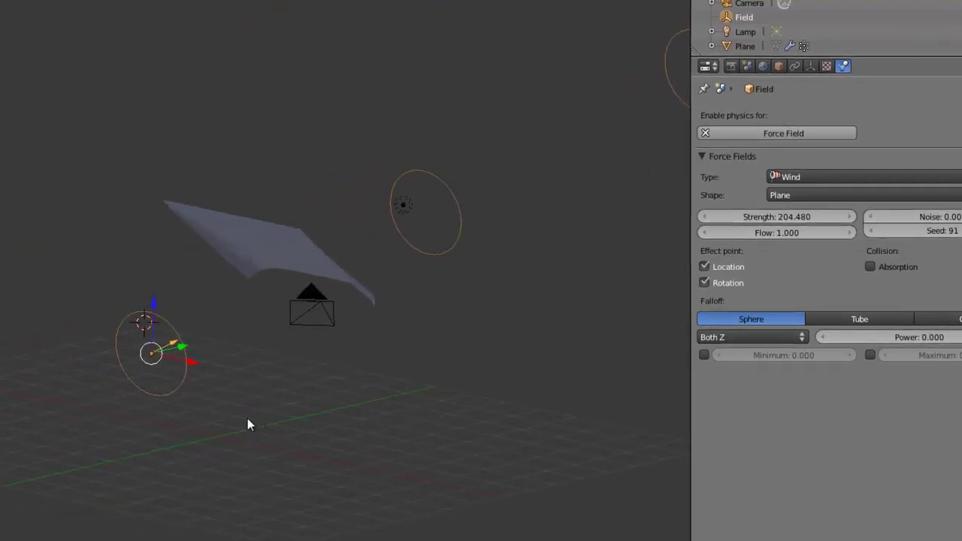
pyautogui.moveTo(247, 423)
pyautogui.mouseDown(button='middle')
pyautogui.moveTo(487, 337)
pyautogui.moveTo(497, 321)
pyautogui.mouseUp(button='middle')
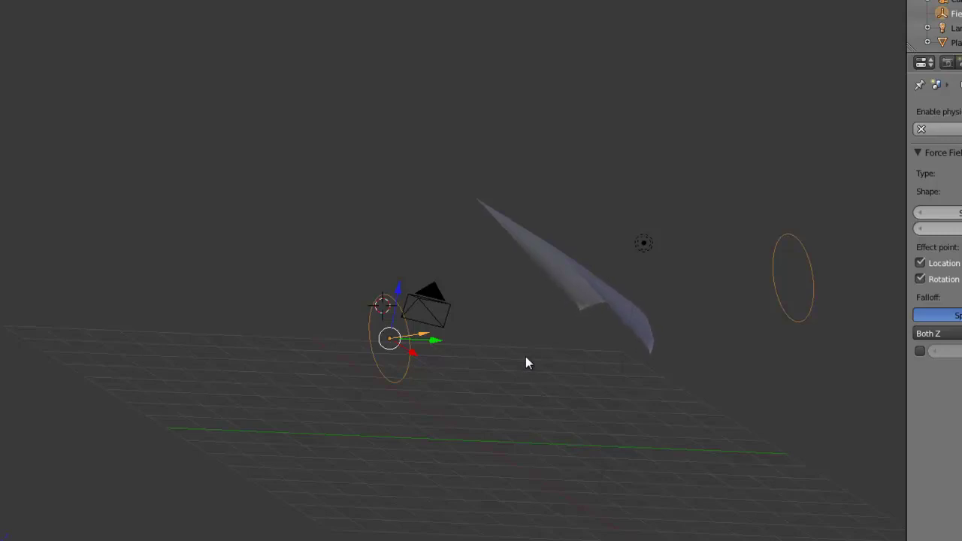
# Select the cloth plane and set its cloth Mass to 0.030
pyautogui.rightClick(549, 318)
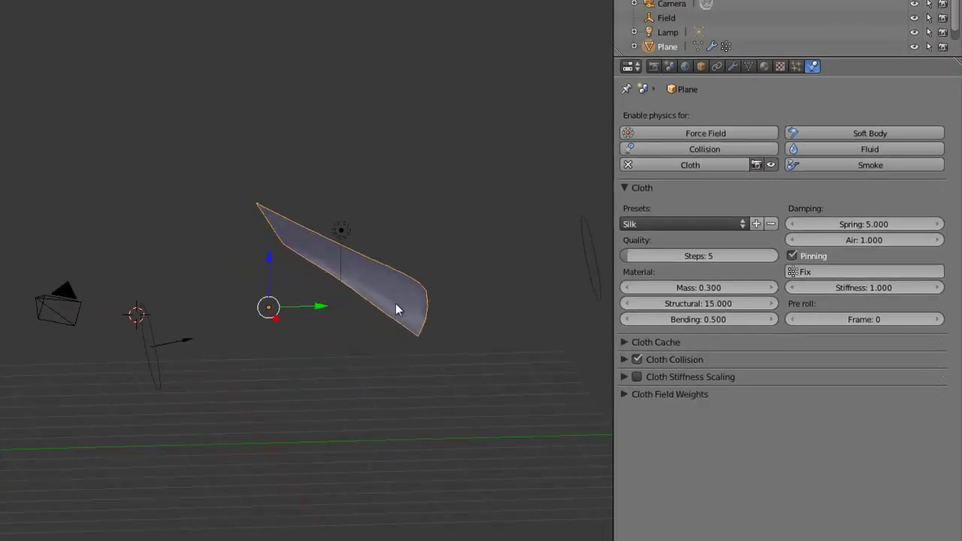
pyautogui.moveTo(686, 290); pyautogui.dragTo(712, 293)
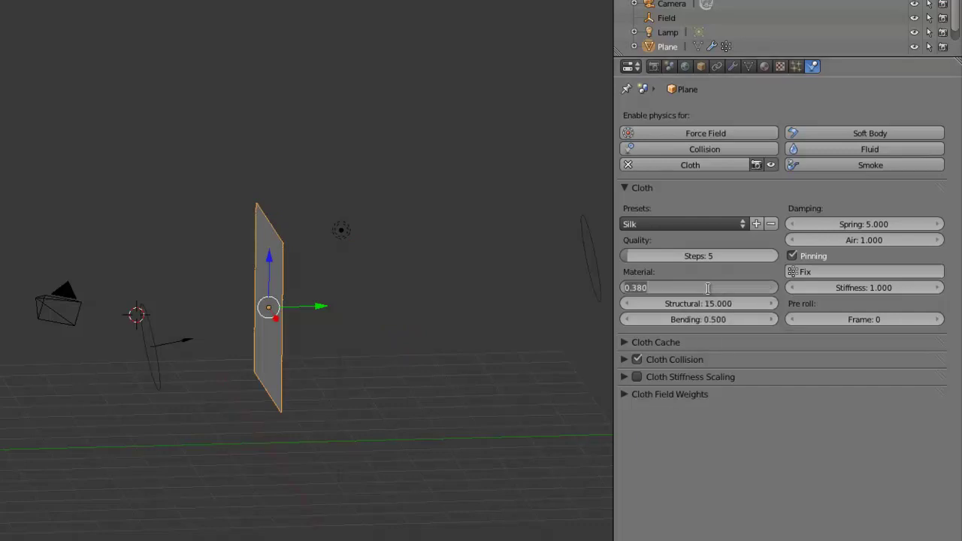
pyautogui.write('3')
pyautogui.press('Return')
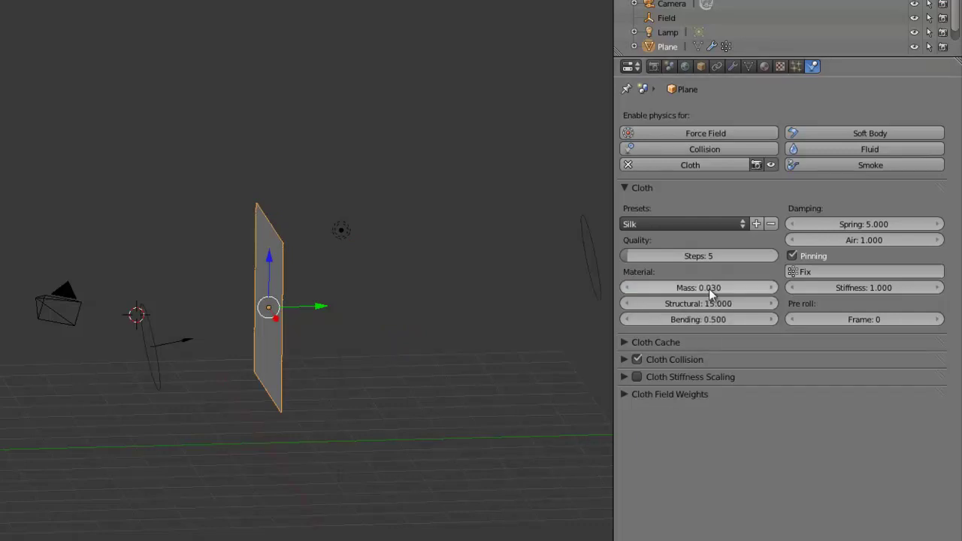
# Play the simulation and watch the lighter cloth flap nearly horizontal from a lower angle
pyautogui.hotkey('alt', 'a')
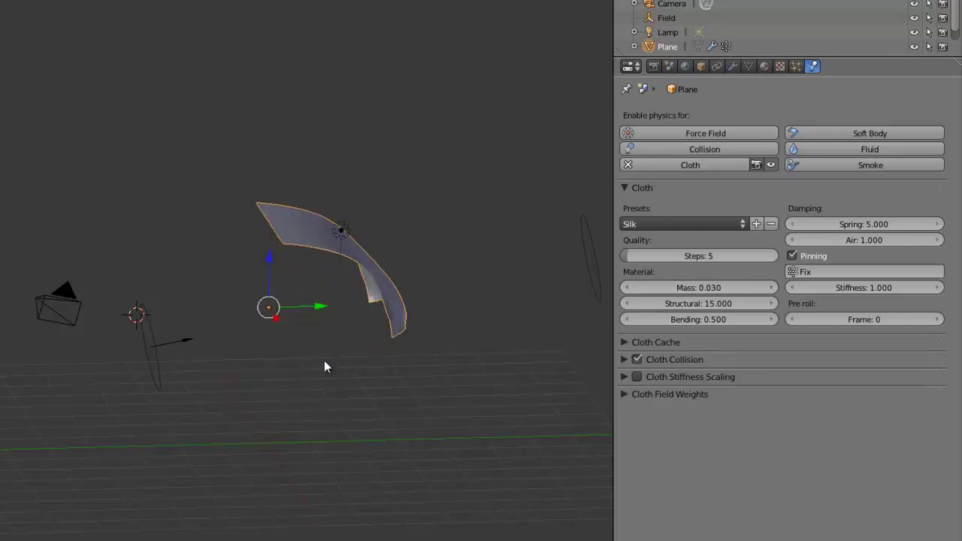
pyautogui.moveTo(294, 346); pyautogui.dragTo(268, 345, button='middle')
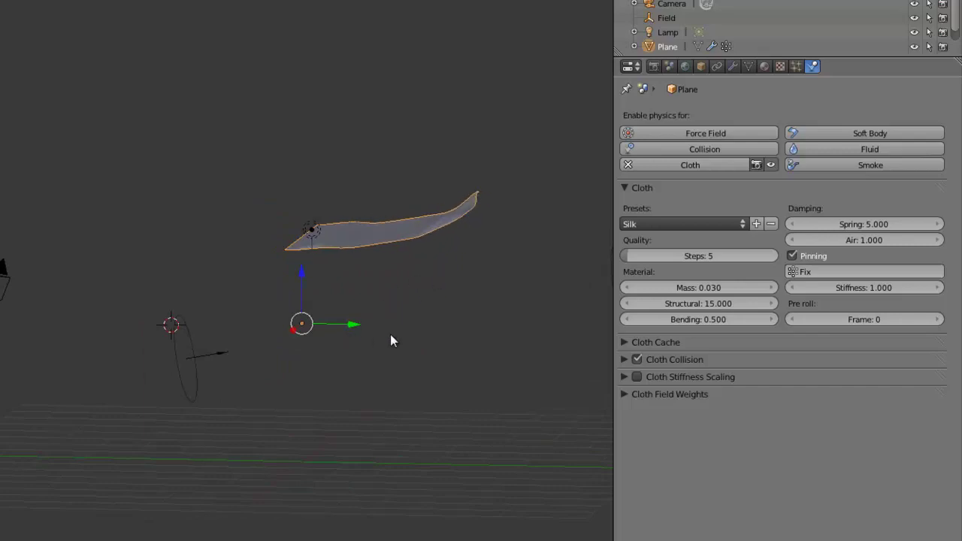
pyautogui.moveTo(390, 341)
pyautogui.mouseDown(button='middle')
pyautogui.moveTo(413, 329)
pyautogui.moveTo(374, 338)
pyautogui.mouseUp(button='middle')
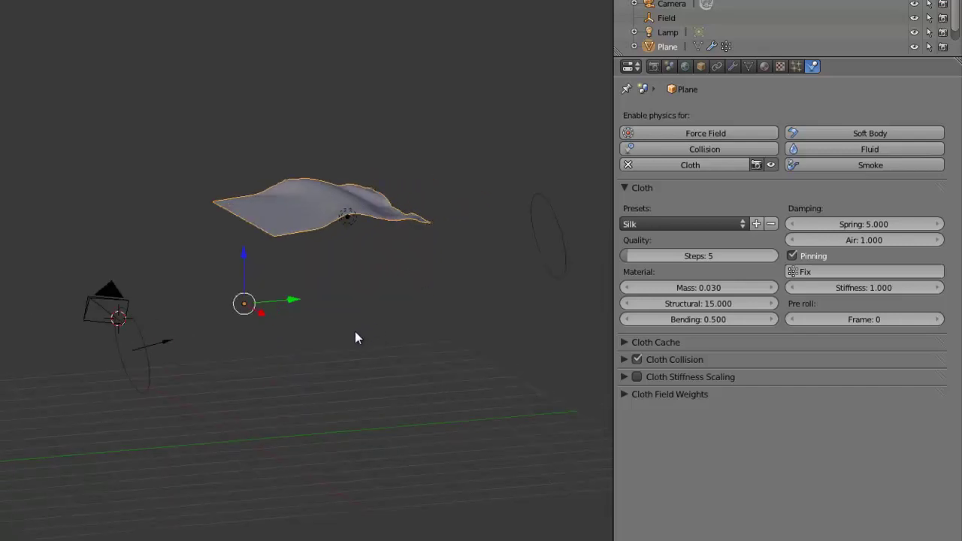
pyautogui.moveTo(301, 380)
pyautogui.mouseDown(button='middle')
pyautogui.moveTo(275, 446)
pyautogui.moveTo(356, 309)
pyautogui.mouseUp(button='middle')
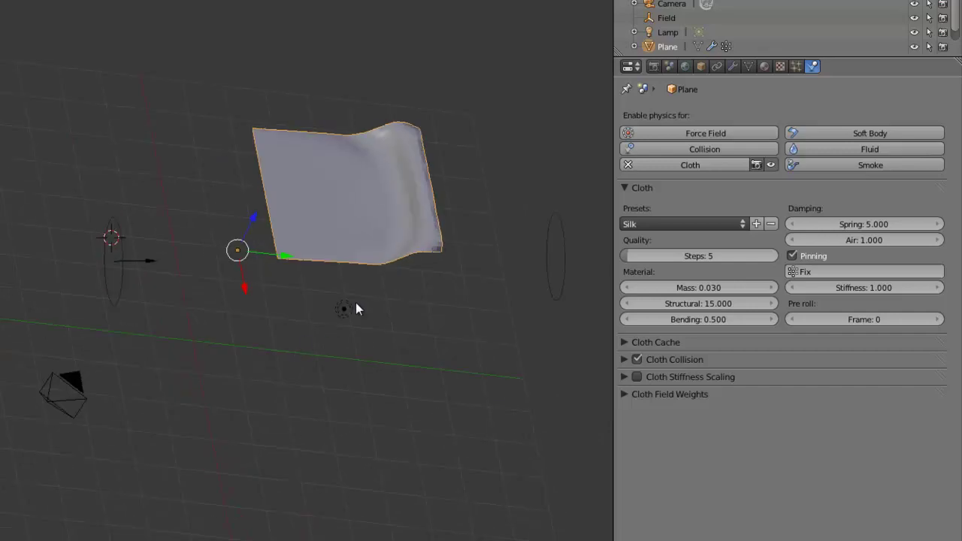
pyautogui.moveTo(343, 373)
pyautogui.mouseDown(button='middle')
pyautogui.moveTo(343, 254)
pyautogui.moveTo(266, 299)
pyautogui.mouseUp(button='middle')
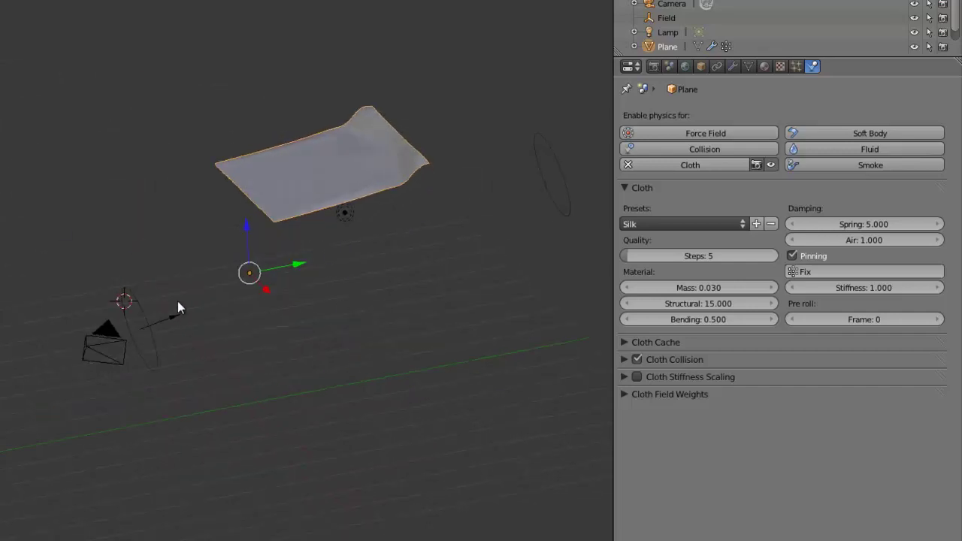
# Stop playback and rewind so the cloth plane hangs flat and upright
pyautogui.press('Escape')
pyautogui.moveTo(178, 301)
pyautogui.mouseDown(button='middle')
pyautogui.moveTo(284, 307)
pyautogui.moveTo(271, 347)
pyautogui.moveTo(297, 342)
pyautogui.mouseUp(button='middle')
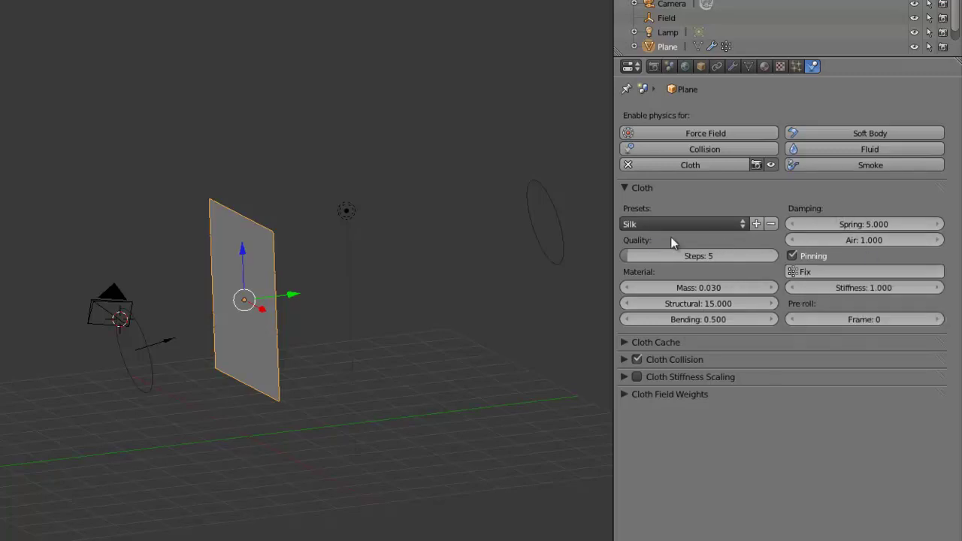
pyautogui.moveTo(333, 347)
pyautogui.mouseDown(button='middle')
pyautogui.moveTo(273, 365)
pyautogui.moveTo(306, 365)
pyautogui.moveTo(266, 404)
pyautogui.mouseUp(button='middle')
# Review the cloth presets list and leave the Silk preset in place, facing the plane
pyautogui.click(650, 222)
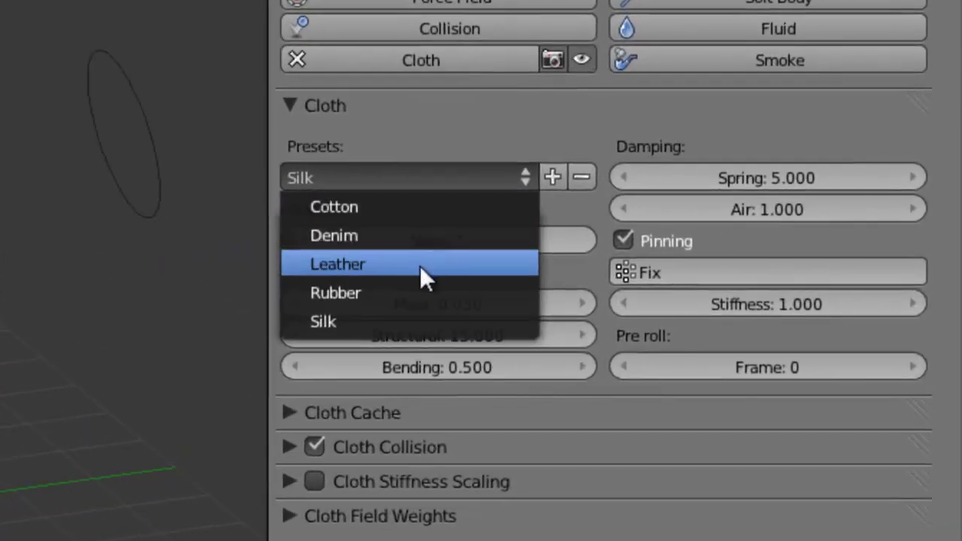
pyautogui.press('Escape')
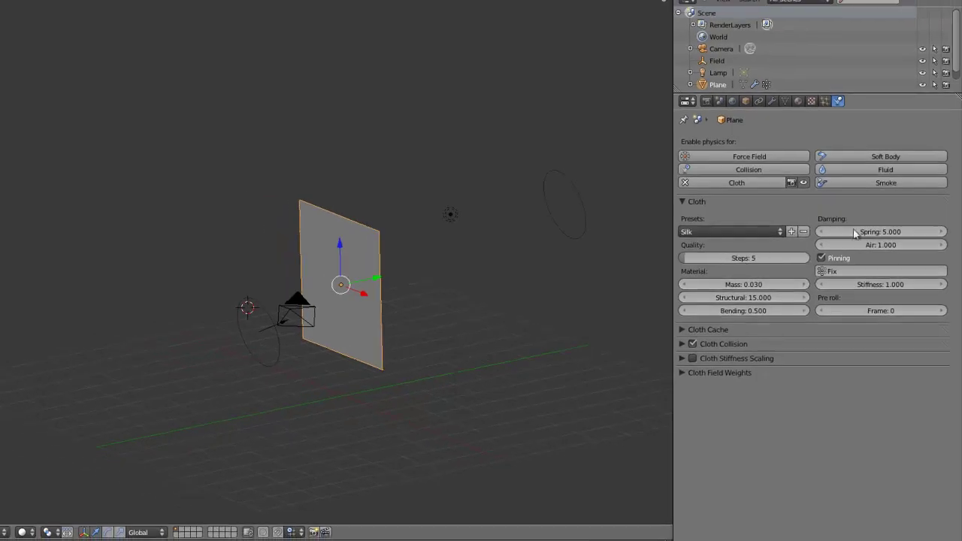
pyautogui.moveTo(639, 316)
pyautogui.mouseDown(button='middle')
pyautogui.moveTo(377, 346)
pyautogui.moveTo(363, 380)
pyautogui.moveTo(395, 336)
pyautogui.moveTo(469, 323)
pyautogui.mouseUp(button='middle')
pyautogui.moveTo(302, 309); pyautogui.dragTo(284, 305, button='middle')
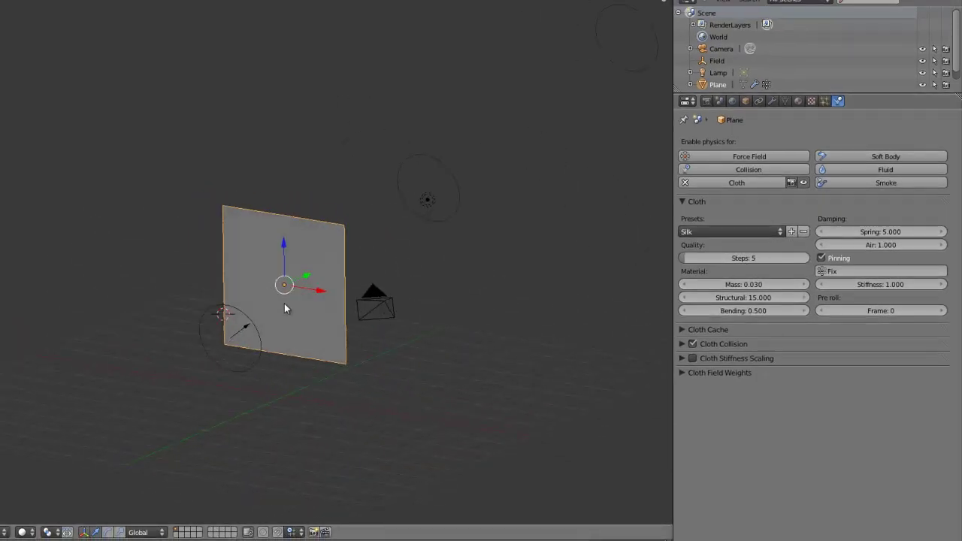